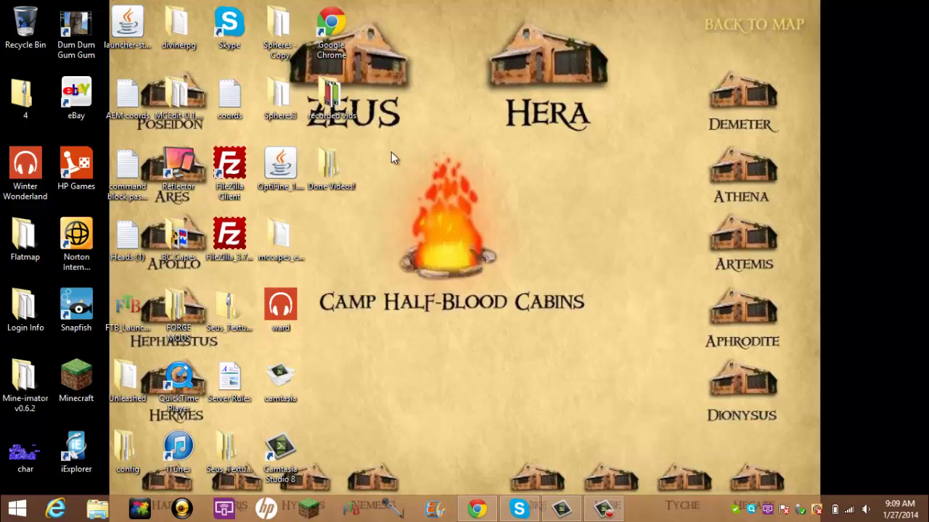
# - Bring Chrome to the front and switch to the 7-Zip homepage tab
pyautogui.moveTo(371, 144); pyautogui.dragTo(667, 366)
pyautogui.moveTo(651, 131); pyautogui.dragTo(87, 306)
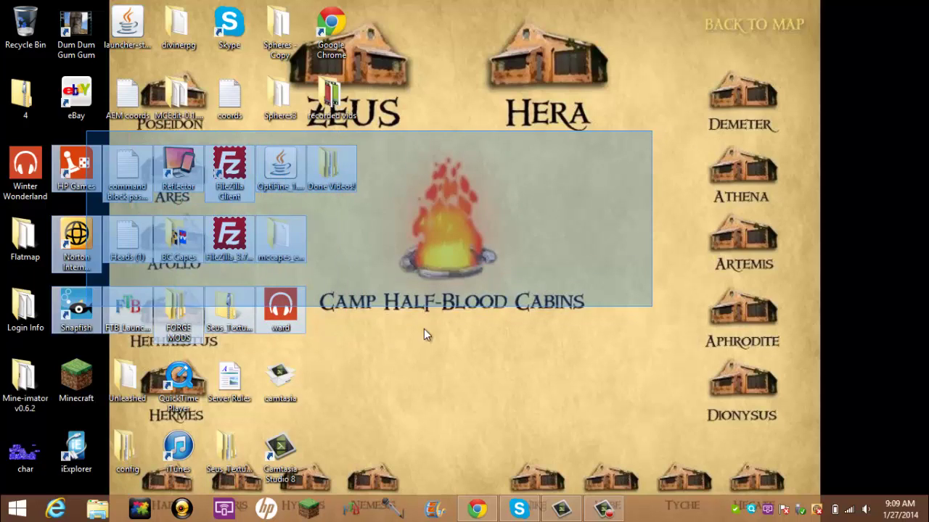
pyautogui.moveTo(424, 329); pyautogui.dragTo(427, 200)
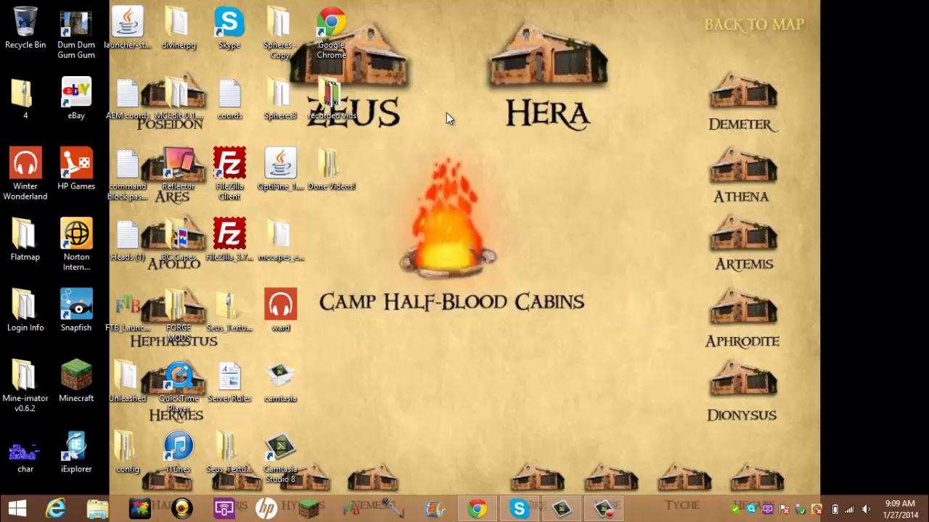
pyautogui.moveTo(447, 112); pyautogui.dragTo(314, 199)
pyautogui.moveTo(412, 84); pyautogui.dragTo(466, 226)
pyautogui.click(471, 510)
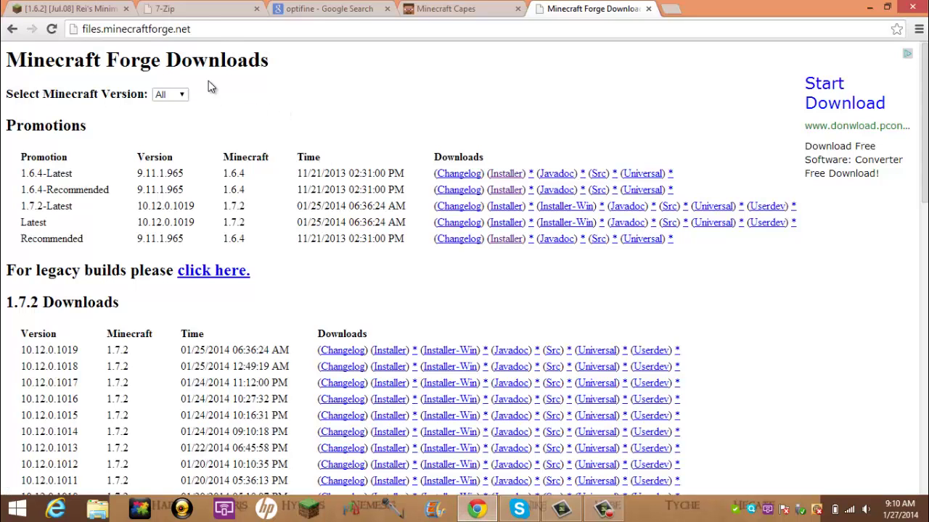
pyautogui.click(193, 12)
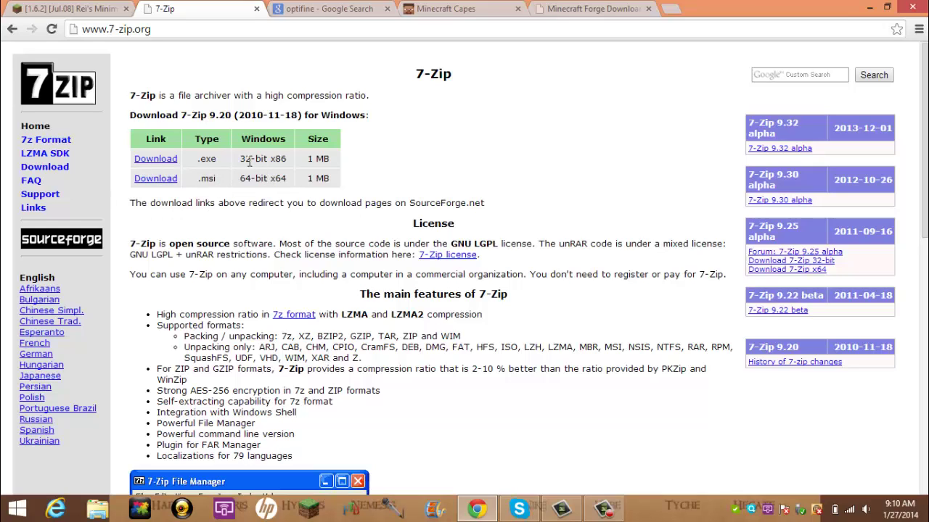
# - Highlight the 32-bit x86 and 64-bit x64 download entries for 7-Zip 9.20
pyautogui.moveTo(255, 154); pyautogui.dragTo(278, 159)
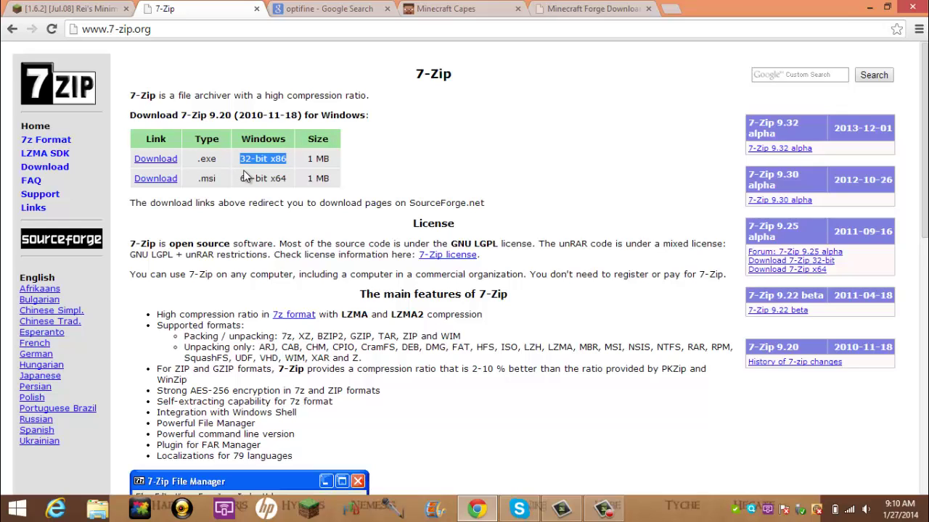
pyautogui.moveTo(240, 177); pyautogui.dragTo(285, 175)
pyautogui.click(286, 174)
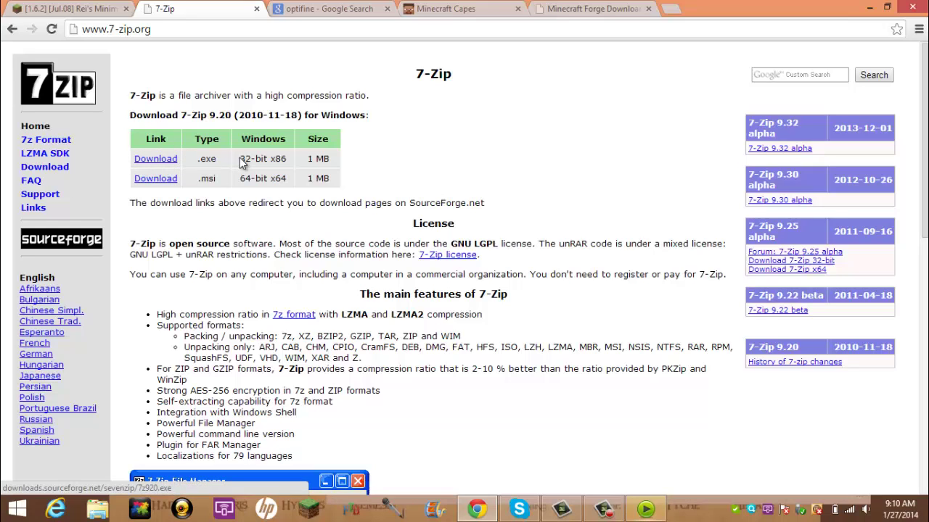
pyautogui.moveTo(239, 159); pyautogui.dragTo(276, 161)
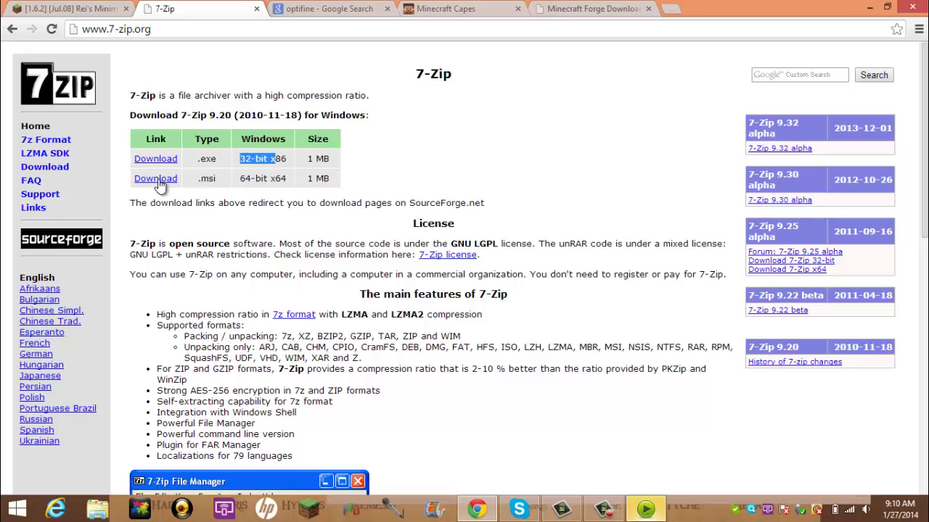
pyautogui.click(210, 178)
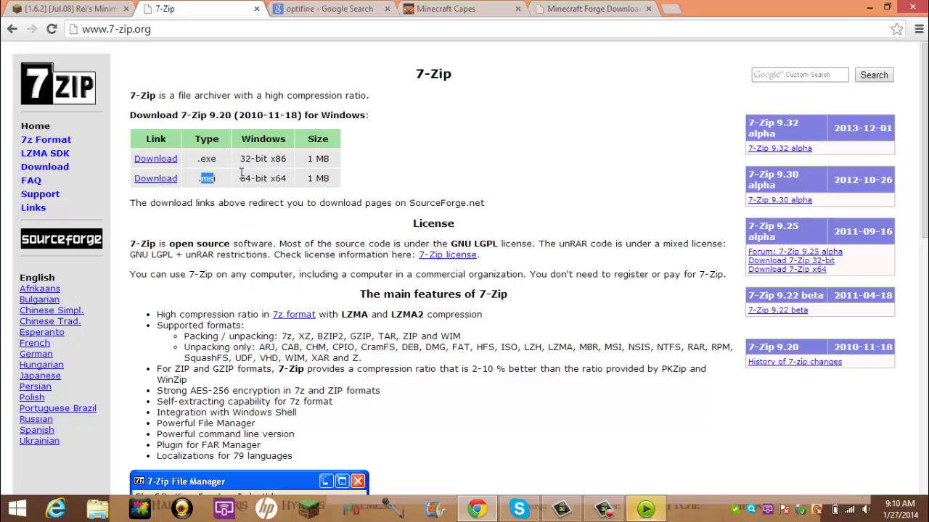
pyautogui.moveTo(296, 182); pyautogui.dragTo(295, 184)
pyautogui.click(284, 207)
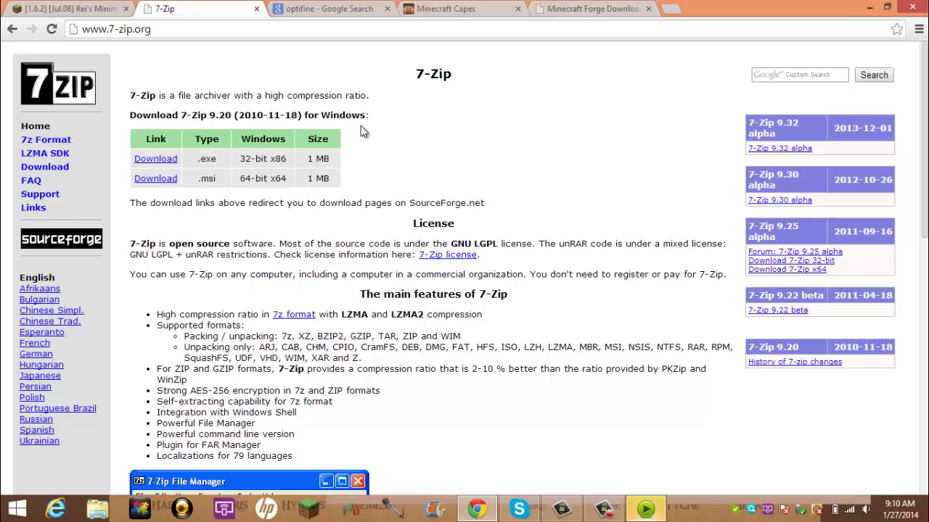
# - Open the OptiFine HD C2 forum topic from the search results, dismiss the ad popup, and scroll the thread
pyautogui.click(305, 14)
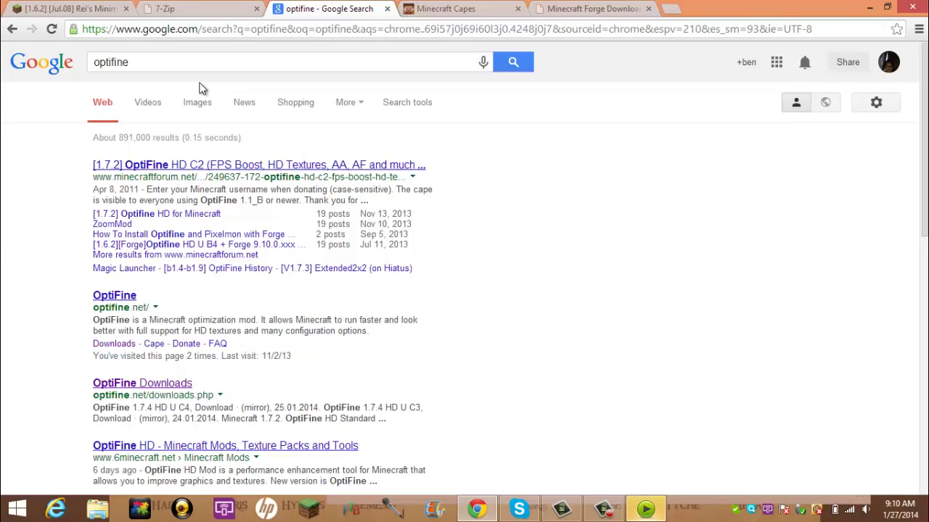
pyautogui.click(194, 166)
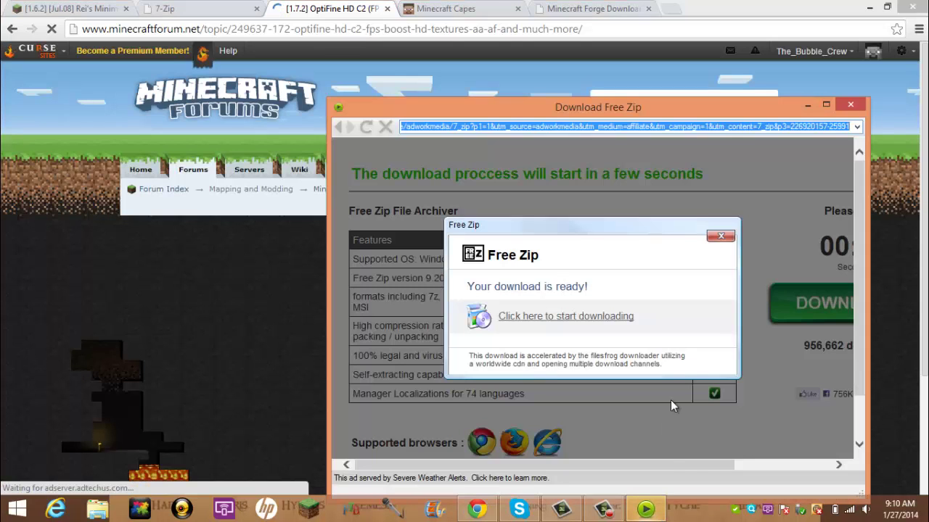
pyautogui.click(848, 107)
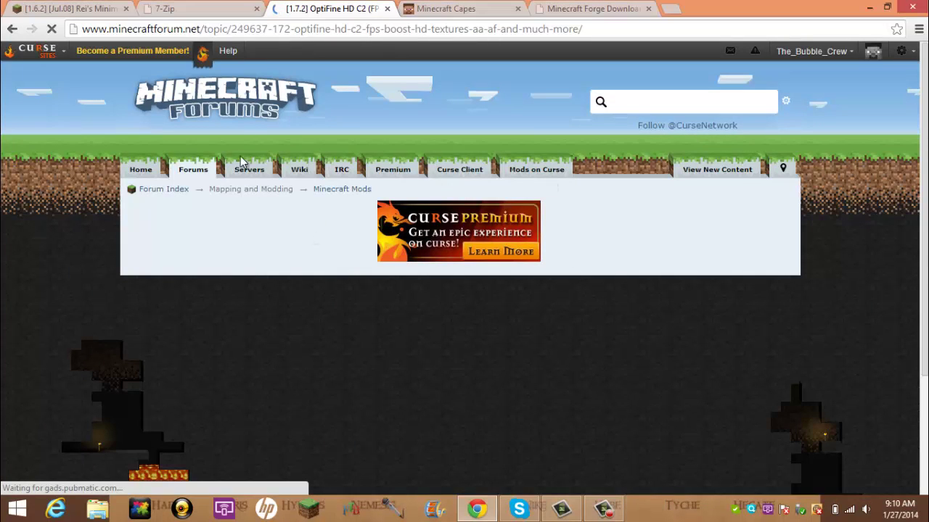
pyautogui.scroll(-1, 471, 229)
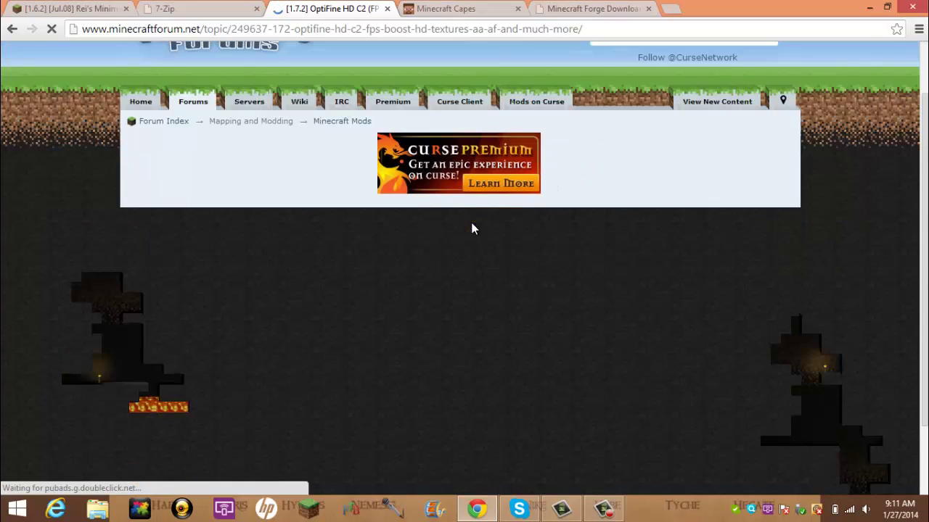
pyautogui.scroll(-3, 472, 229)
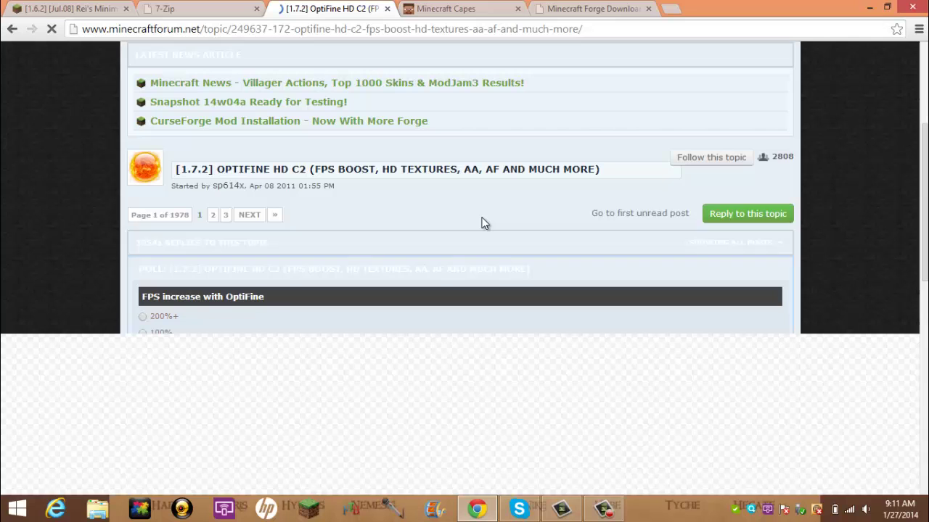
pyautogui.scroll(-3, 484, 223)
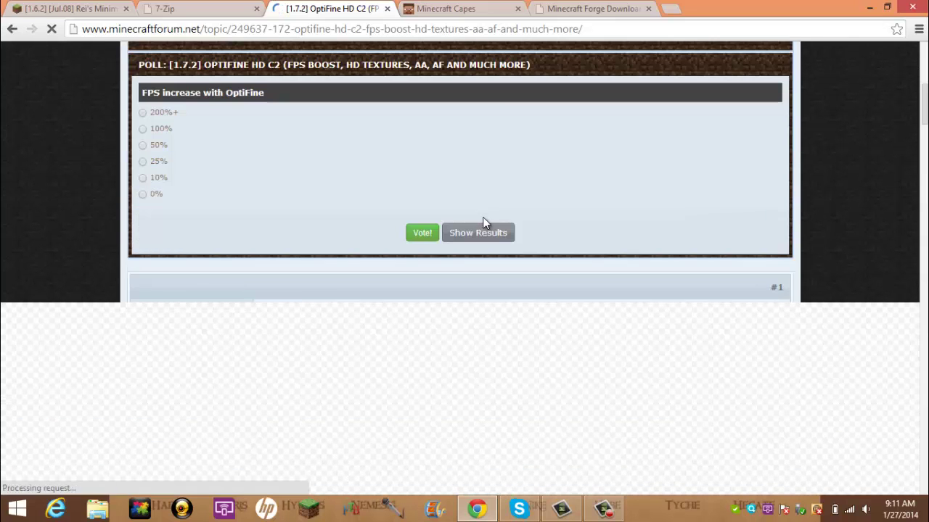
pyautogui.scroll(-1, 483, 217)
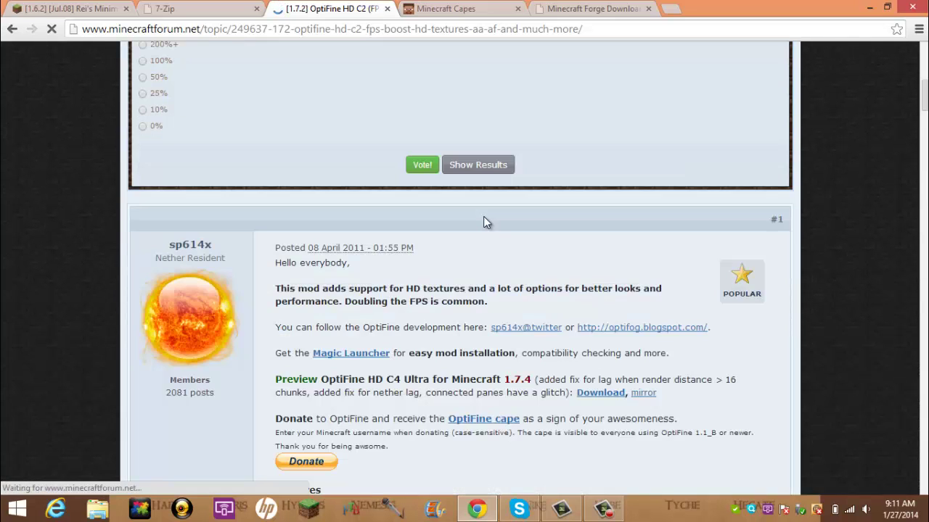
pyautogui.scroll(-2, 483, 218)
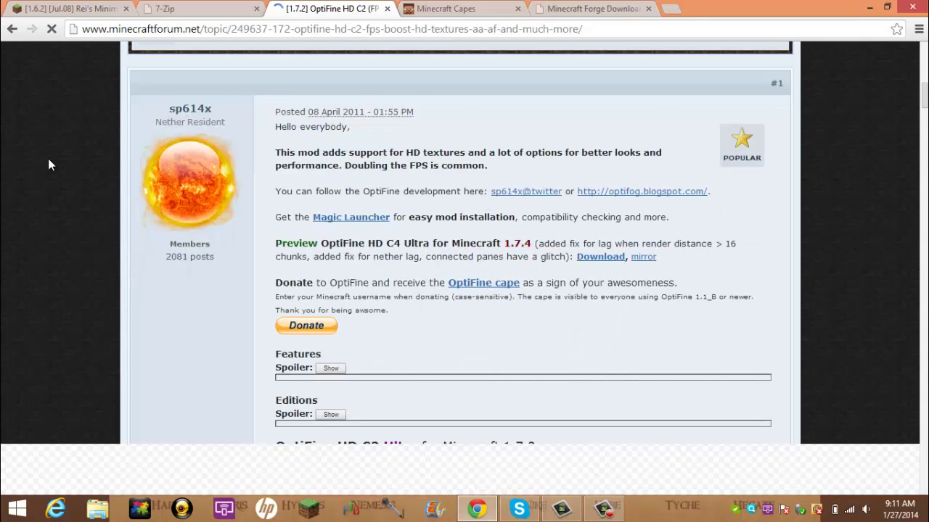
# - Check the Rei's Minimap and Minecraft Capes tabs, then download OptiFine 1.7.2_HD_C2 Standard
pyautogui.click(69, 10)
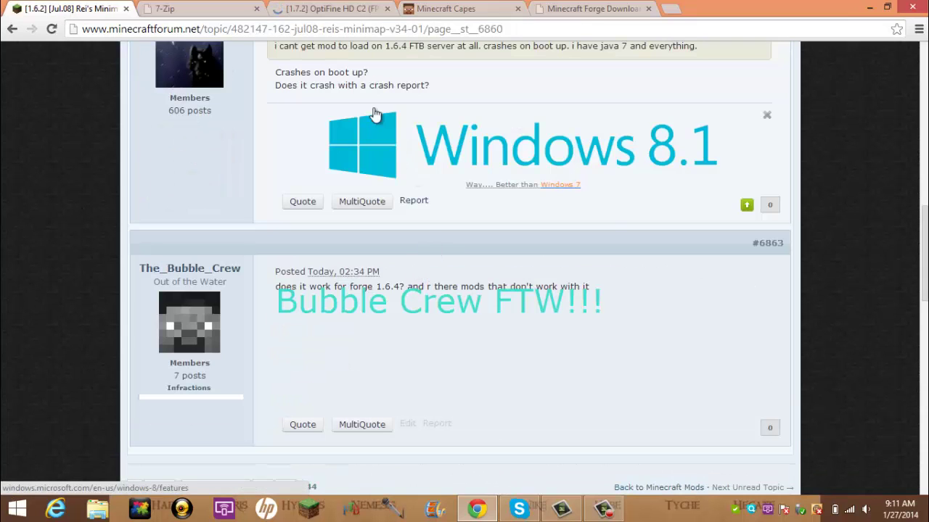
pyautogui.click(450, 10)
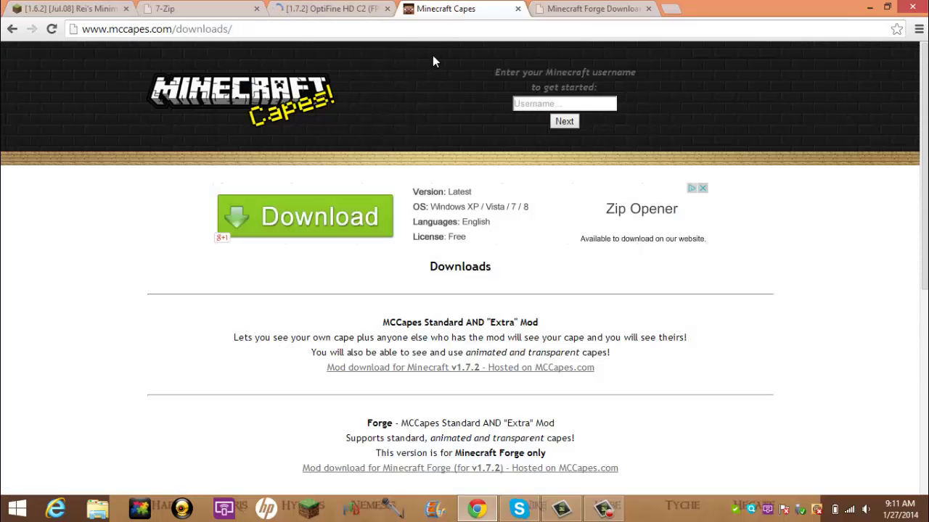
pyautogui.click(330, 8)
pyautogui.scroll(-4, 396, 96)
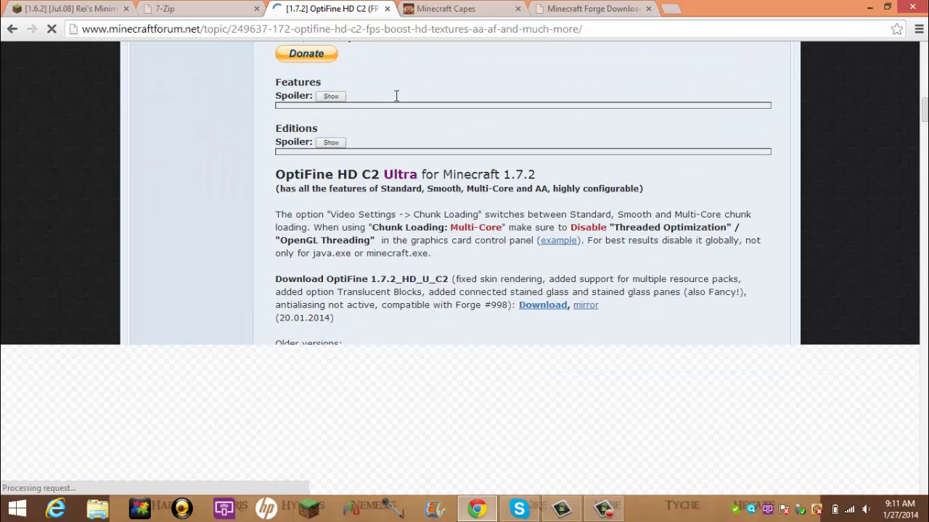
pyautogui.scroll(-4, 436, 182)
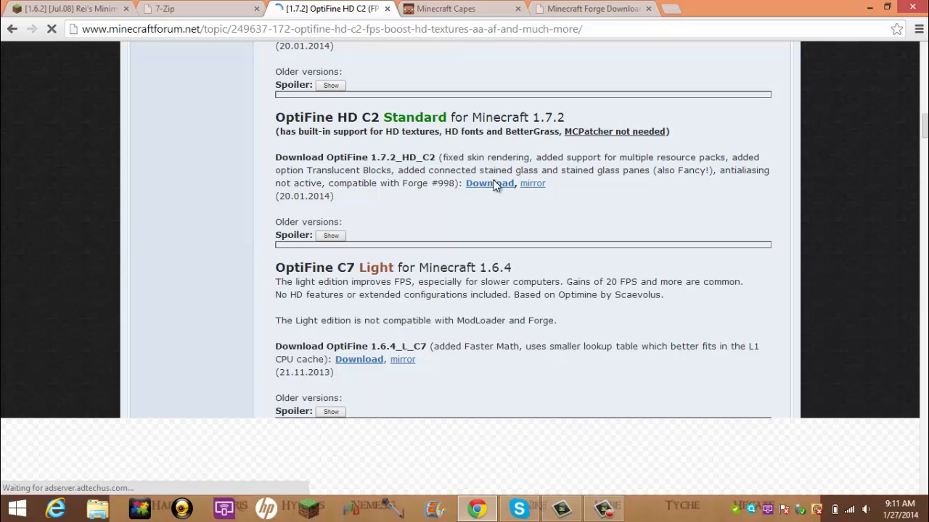
pyautogui.click(490, 183)
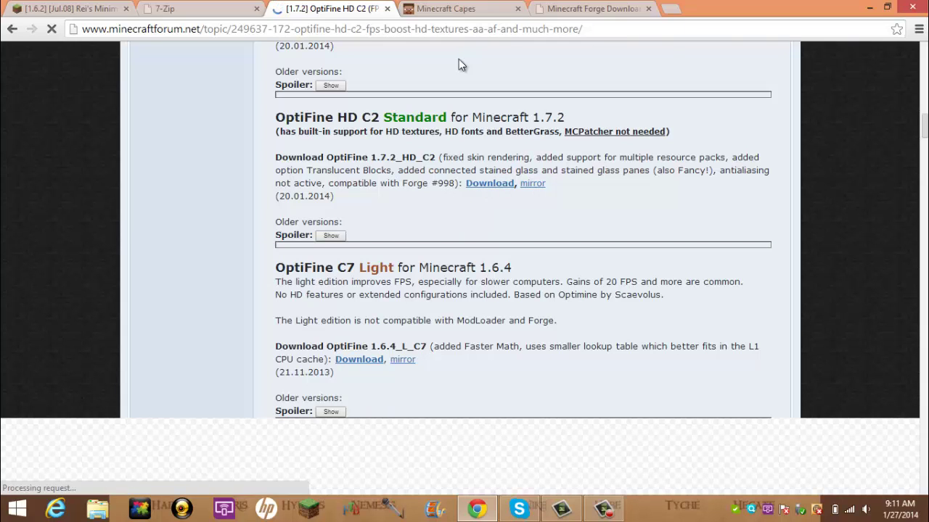
# - Place the OptiFine 1.7.2 HD U C2 jar beside the Hera cabin on the desktop, then restore Chrome
pyautogui.click(869, 8)
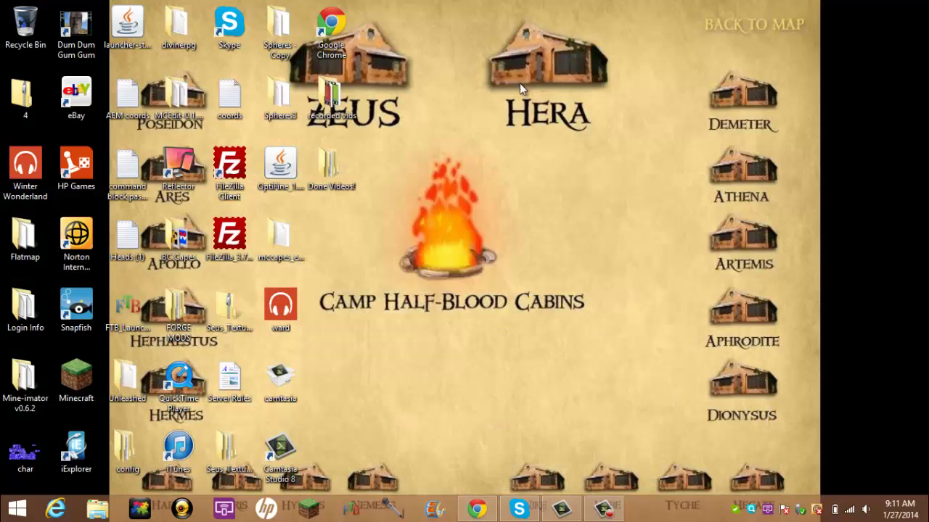
pyautogui.moveTo(324, 238); pyautogui.dragTo(596, 225)
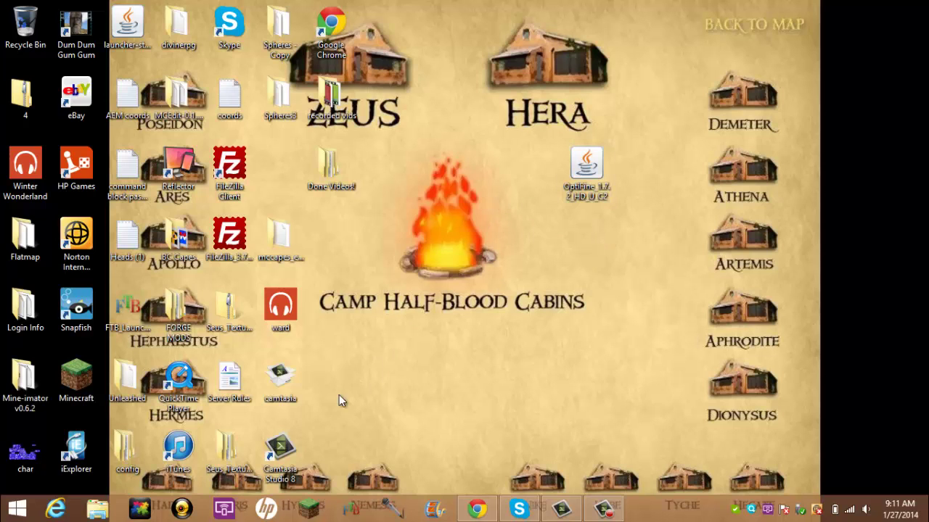
pyautogui.click(485, 511)
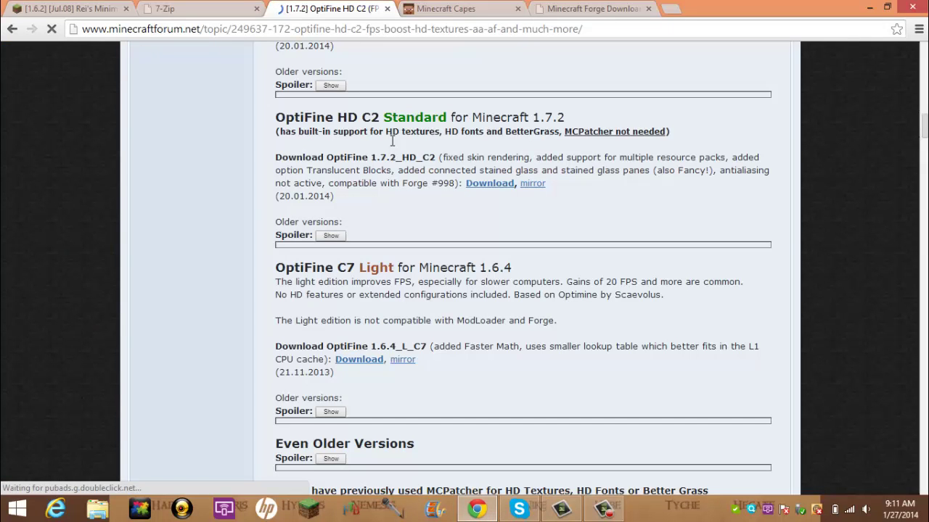
# - On the Minecraft Capes downloads page, highlight the MCCapes Standard AND "Extra" Mod and Forge version headings
pyautogui.click(471, 13)
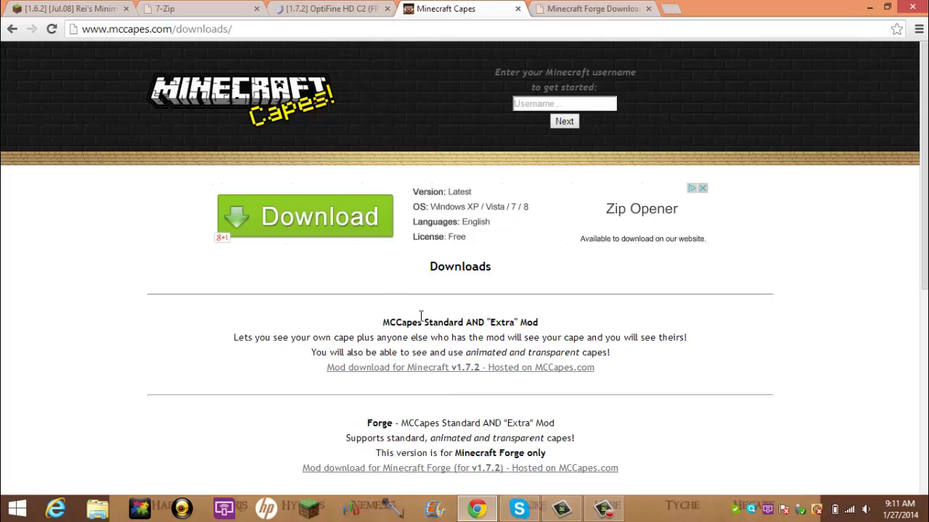
pyautogui.moveTo(421, 316); pyautogui.dragTo(541, 322)
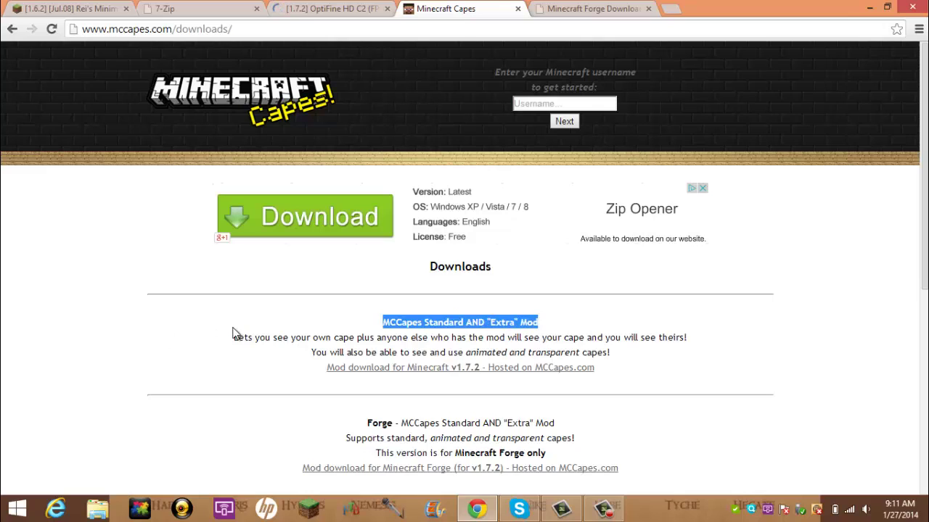
pyautogui.click(242, 353)
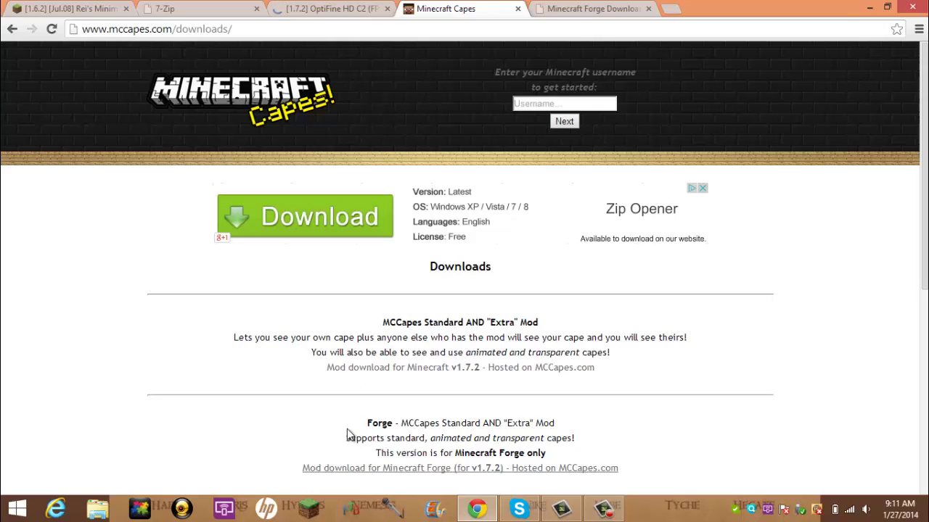
pyautogui.moveTo(366, 423); pyautogui.dragTo(570, 433)
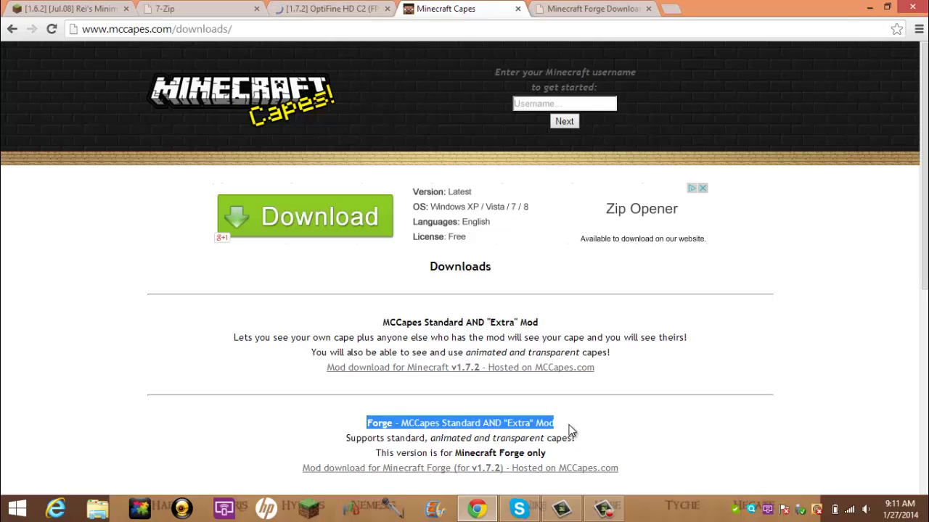
pyautogui.click(491, 343)
pyautogui.moveTo(383, 323); pyautogui.dragTo(552, 322)
pyautogui.click(545, 333)
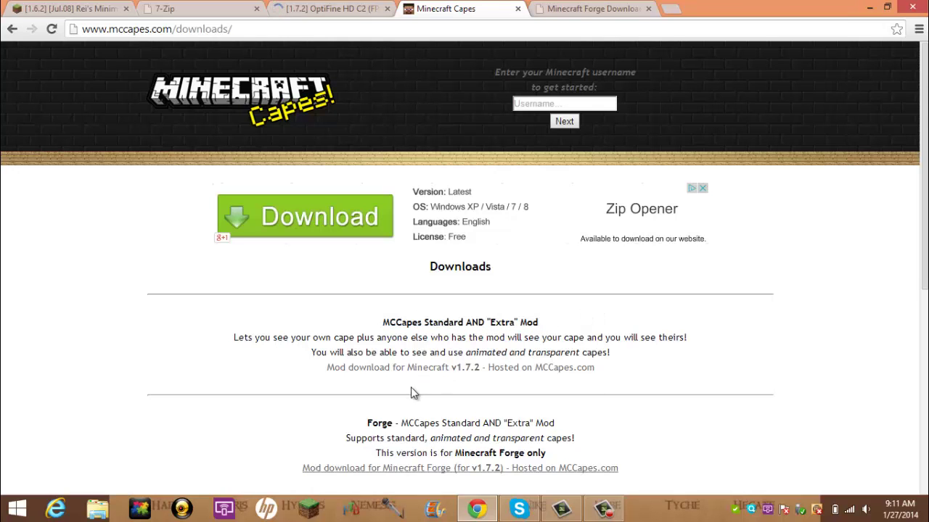
# - Stack the OptiFine file and mccapes_extra folder near the top of the desktop, then restore Chrome
pyautogui.click(869, 7)
pyautogui.moveTo(292, 241); pyautogui.dragTo(599, 246)
pyautogui.doubleClick(573, 264)
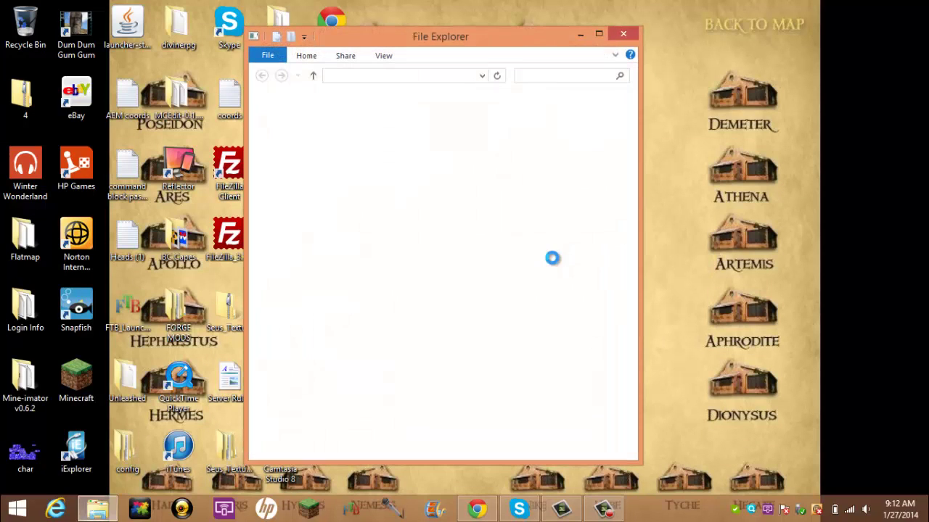
pyautogui.click(622, 34)
pyautogui.moveTo(587, 164); pyautogui.dragTo(485, 33)
pyautogui.moveTo(586, 236); pyautogui.dragTo(484, 98)
pyautogui.click(477, 509)
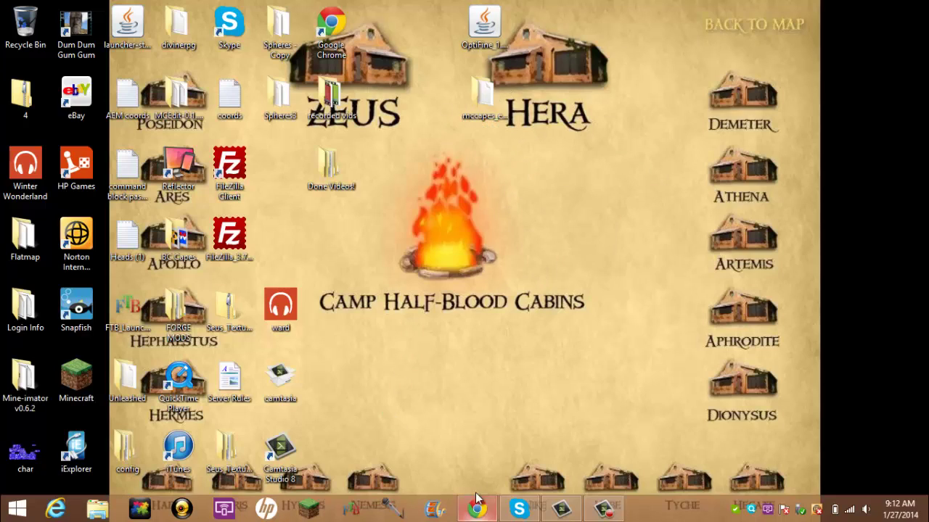
pyautogui.click(581, 13)
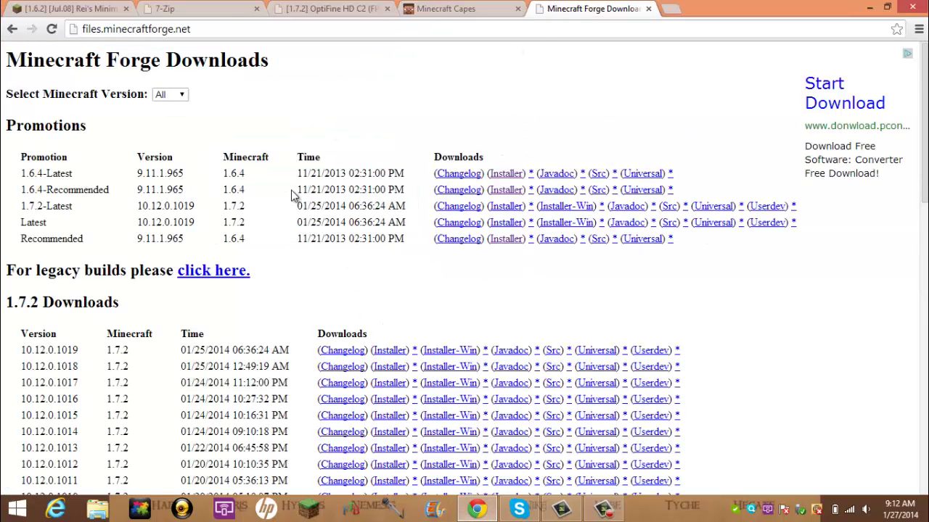
pyautogui.scroll(-7, 302, 164)
pyautogui.scroll(7, 303, 164)
pyautogui.click(321, 10)
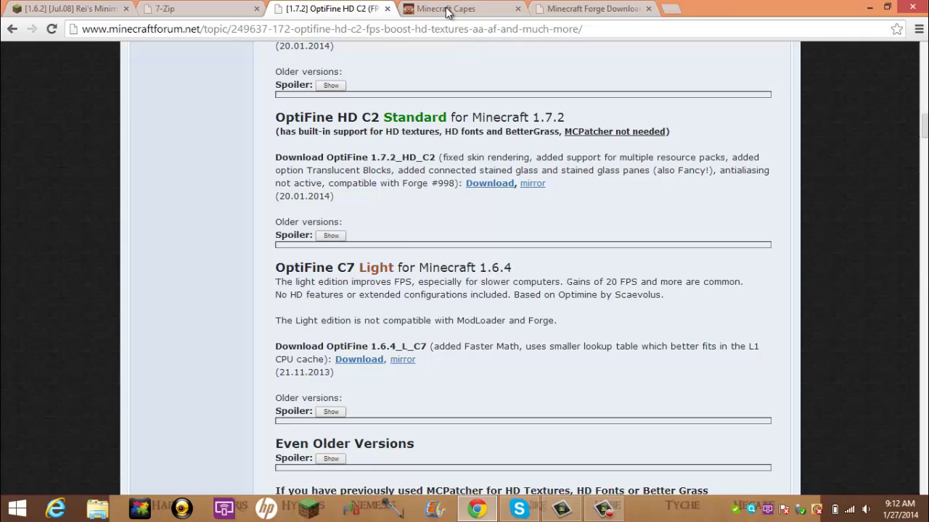
pyautogui.click(445, 11)
pyautogui.click(332, 10)
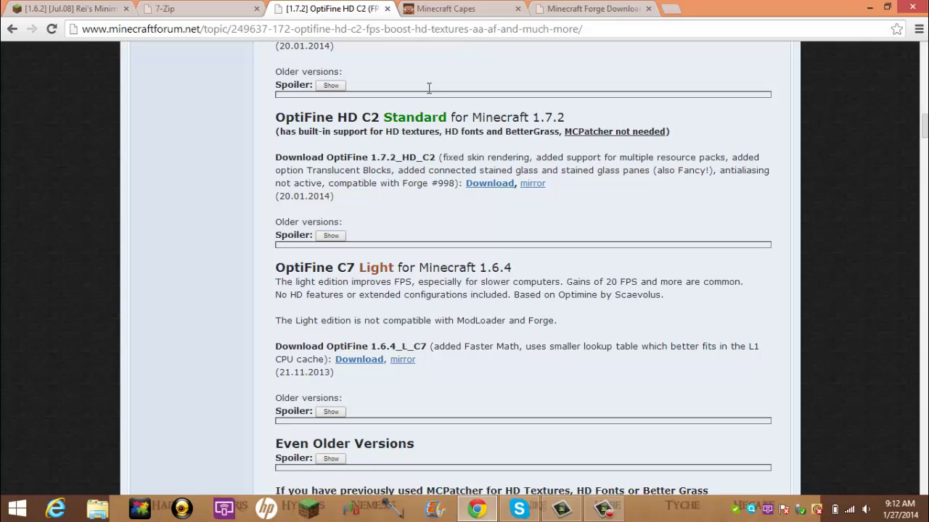
pyautogui.click(457, 13)
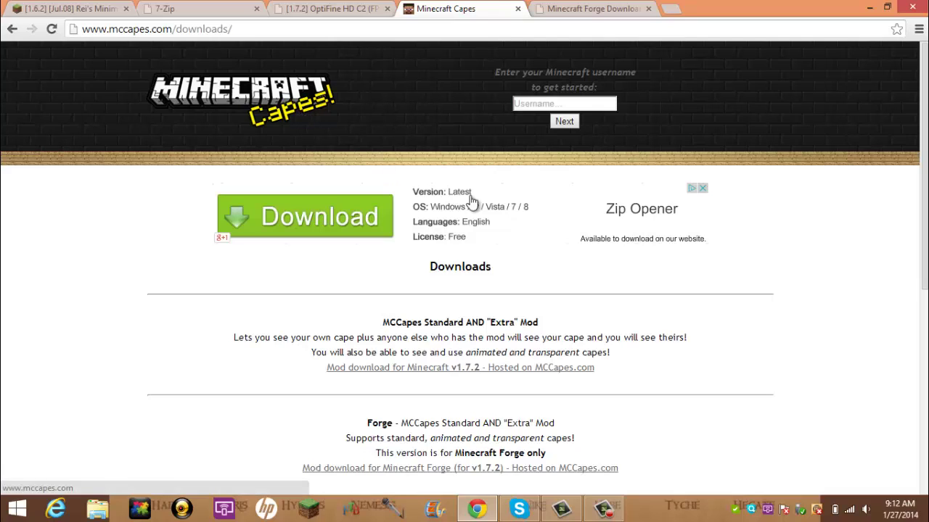
pyautogui.click(534, 105)
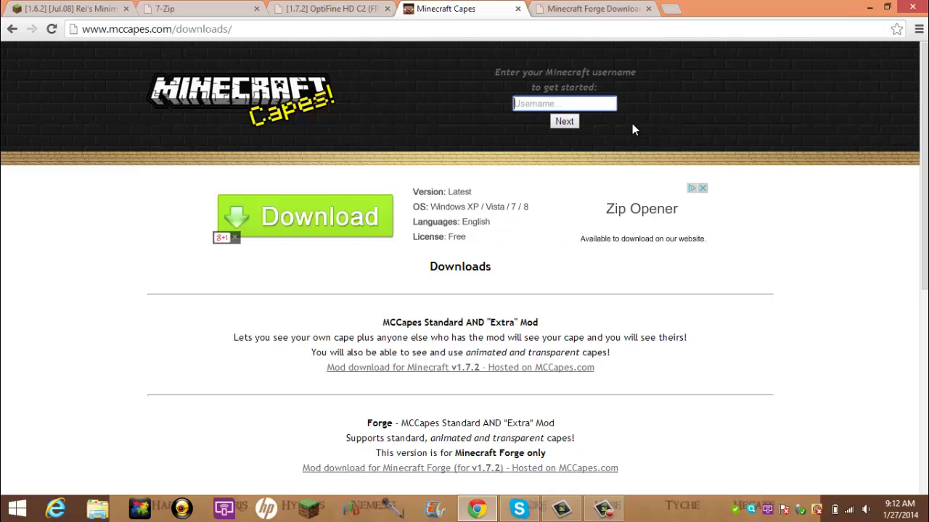
pyautogui.write('mccapes')
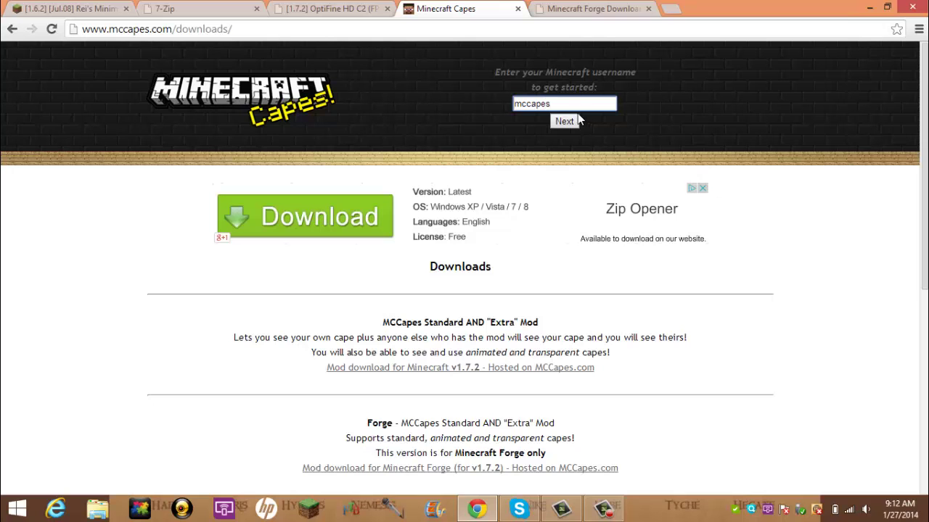
pyautogui.moveTo(550, 105); pyautogui.dragTo(479, 114)
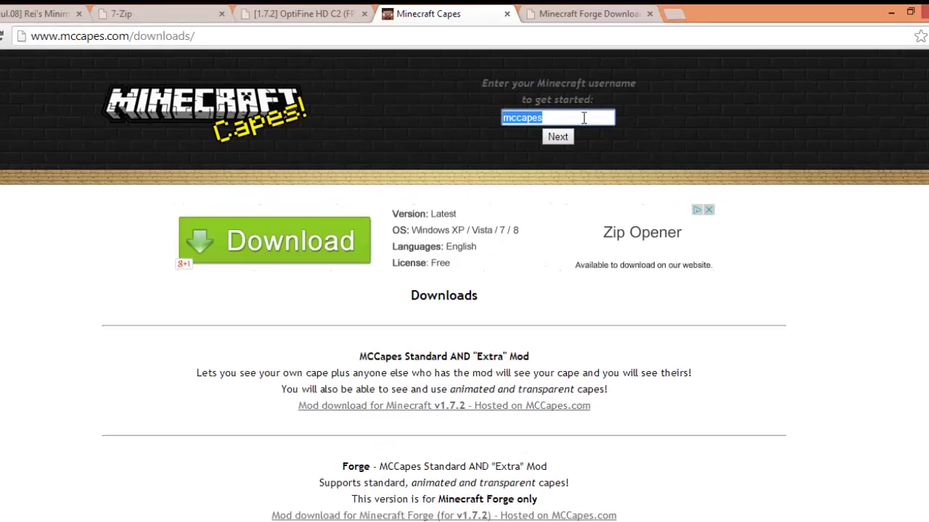
pyautogui.click(602, 105)
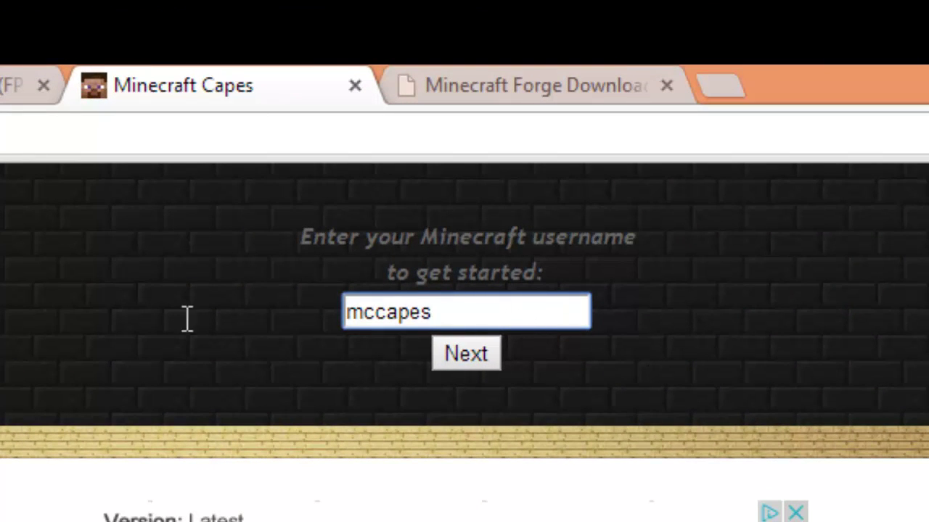
pyautogui.hotkey('ctrl', 'a')
pyautogui.press('BackSpace')
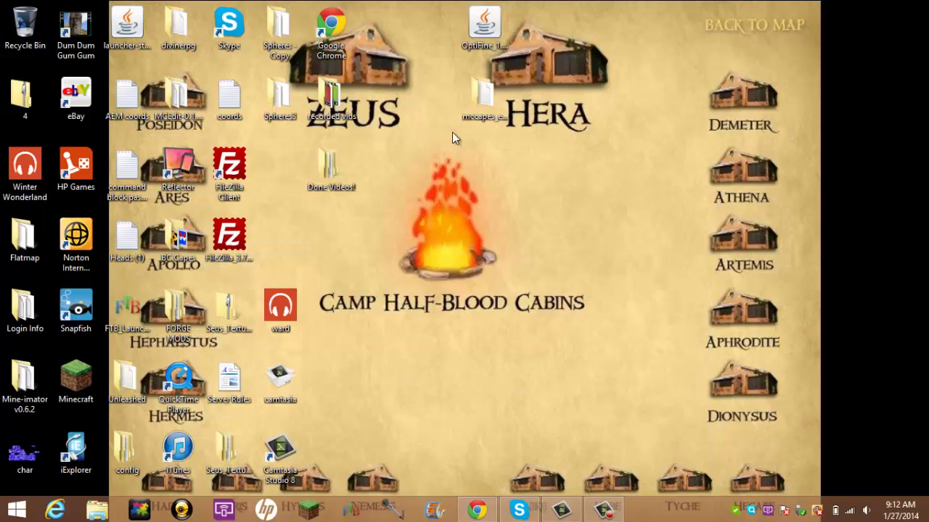
pyautogui.moveTo(452, 135); pyautogui.dragTo(565, 27)
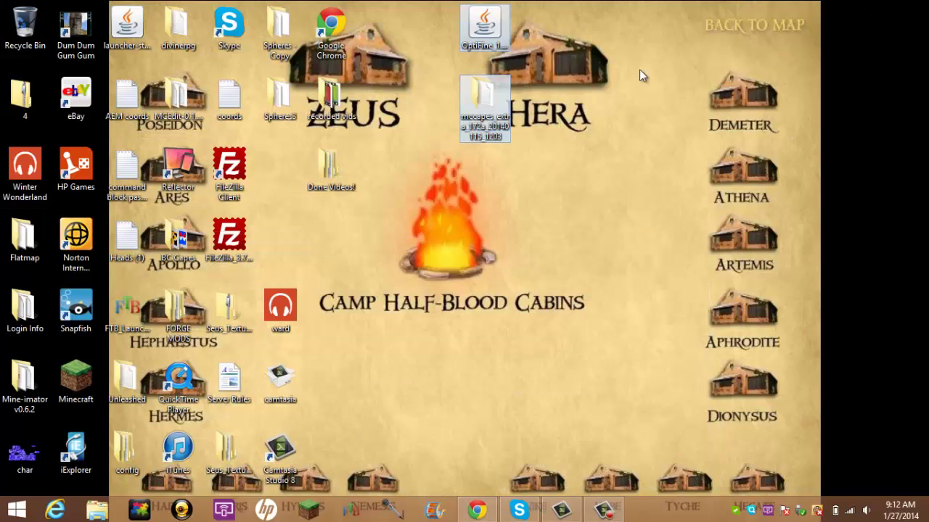
pyautogui.click(528, 28)
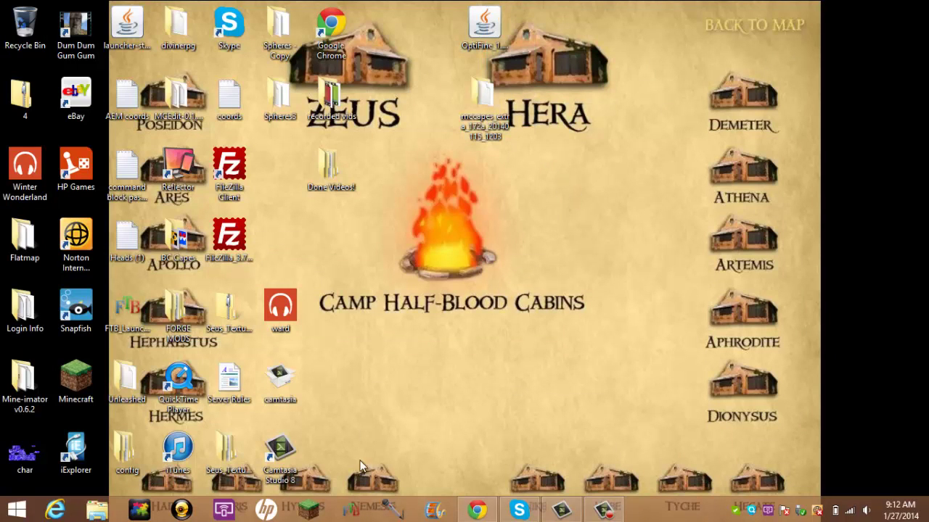
pyautogui.click(477, 510)
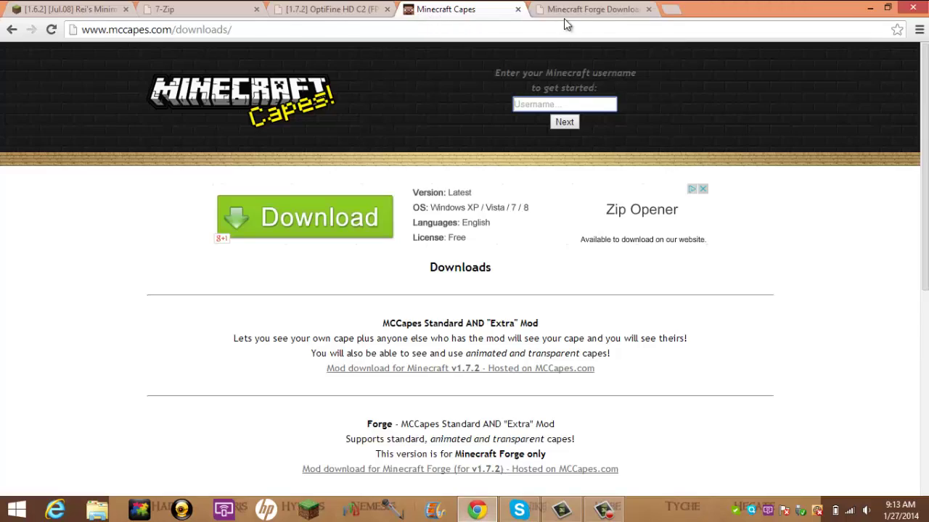
# - Scroll the Forge downloads page to 1.6.4 Downloads and highlight the 9.11.1.965 row with its release time
pyautogui.click(565, 16)
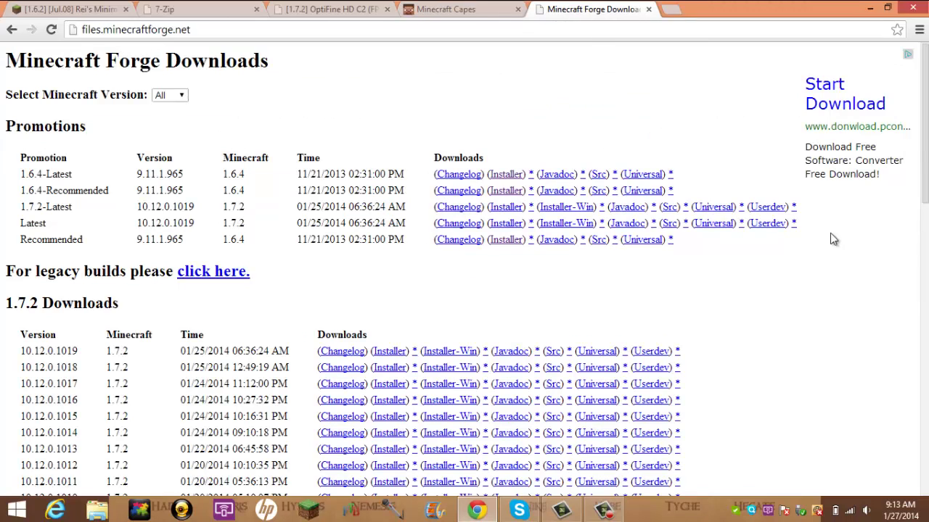
pyautogui.scroll(-10, 827, 243)
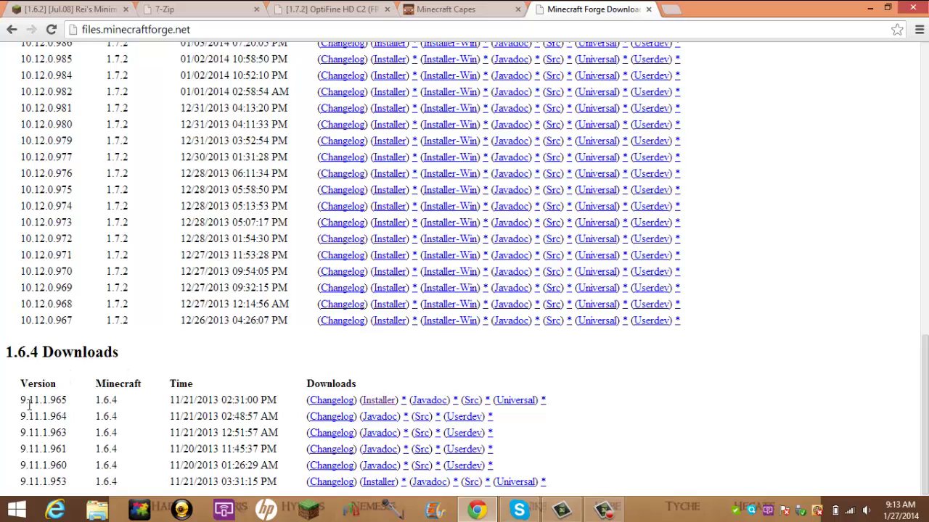
pyautogui.moveTo(23, 396); pyautogui.dragTo(134, 403)
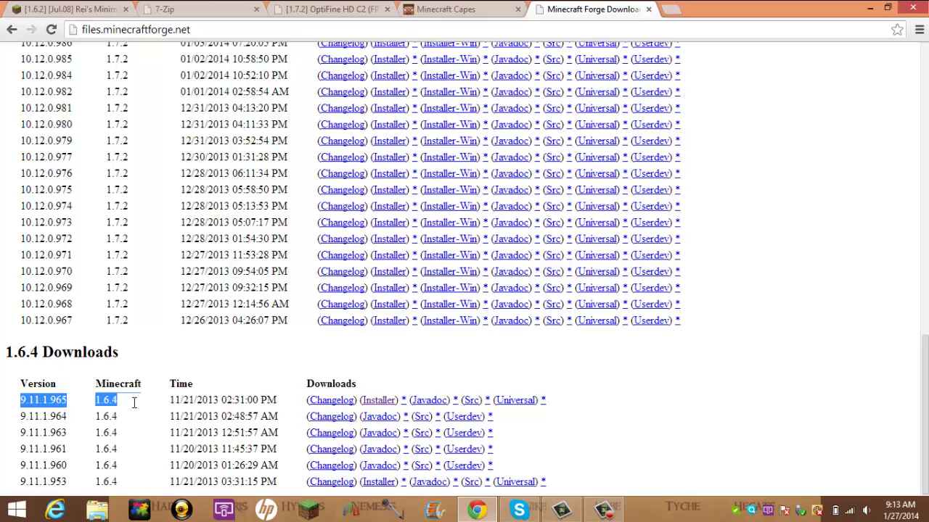
pyautogui.moveTo(191, 398); pyautogui.dragTo(291, 406)
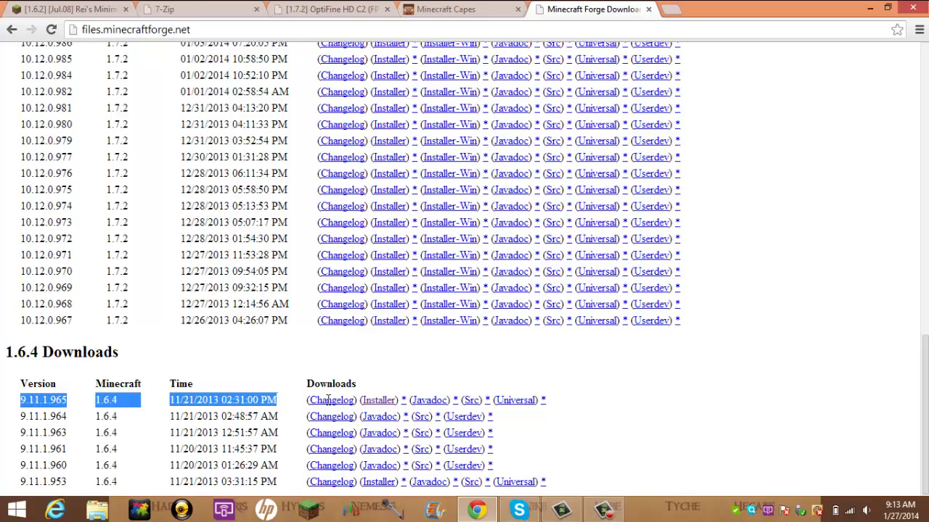
# - Get the forge-1.6.4-9.11.1.965 installer through adf.ly's SKIP AD and keep it past the warning
pyautogui.click(380, 402)
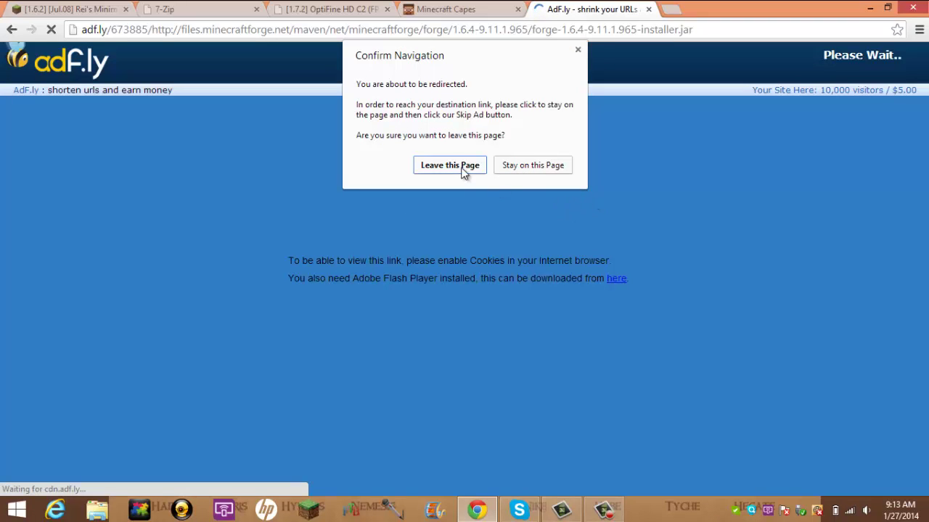
pyautogui.click(450, 166)
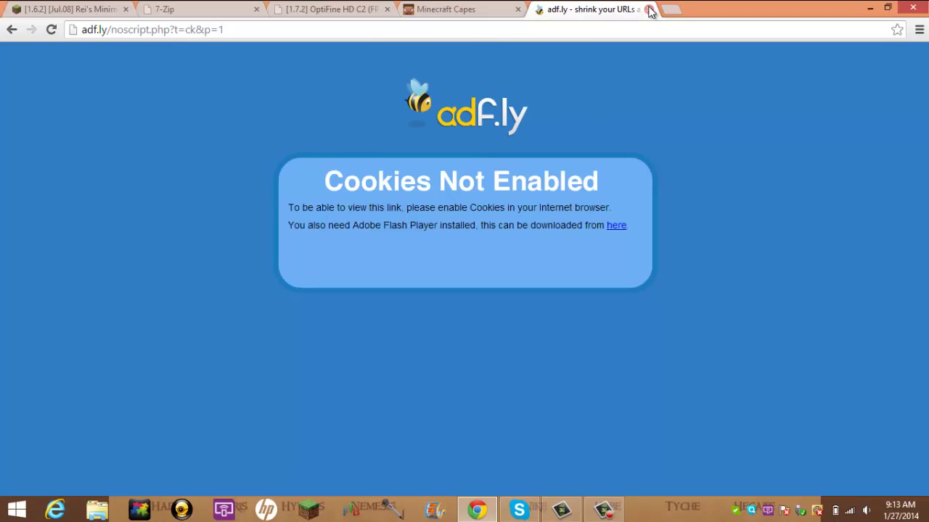
pyautogui.click(13, 32)
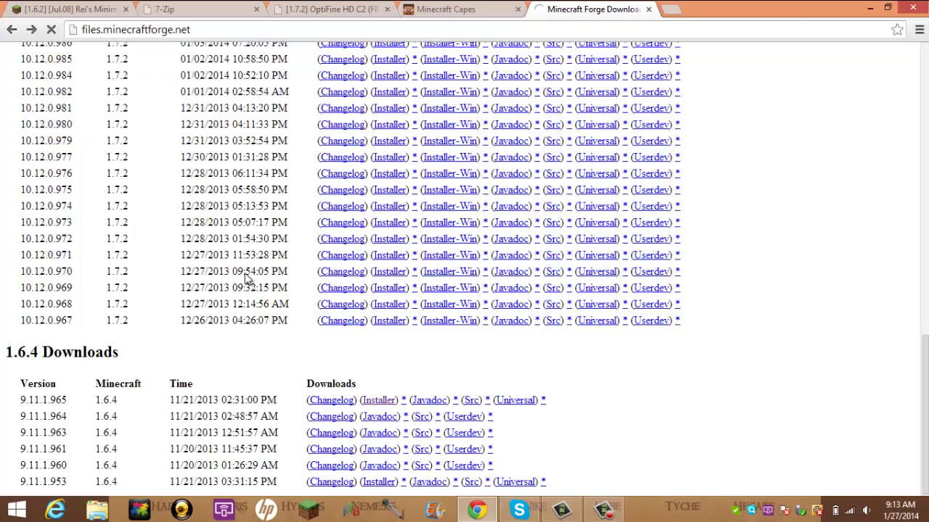
pyautogui.click(384, 408)
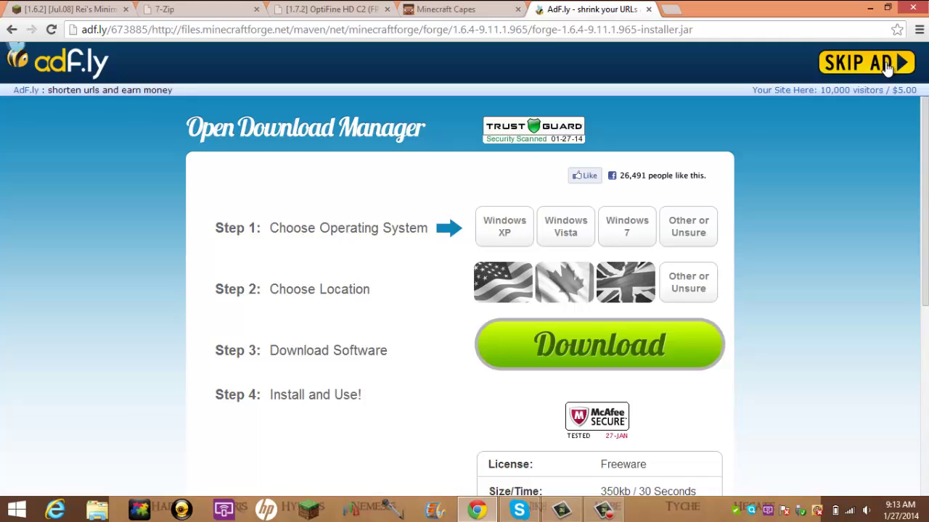
pyautogui.click(889, 64)
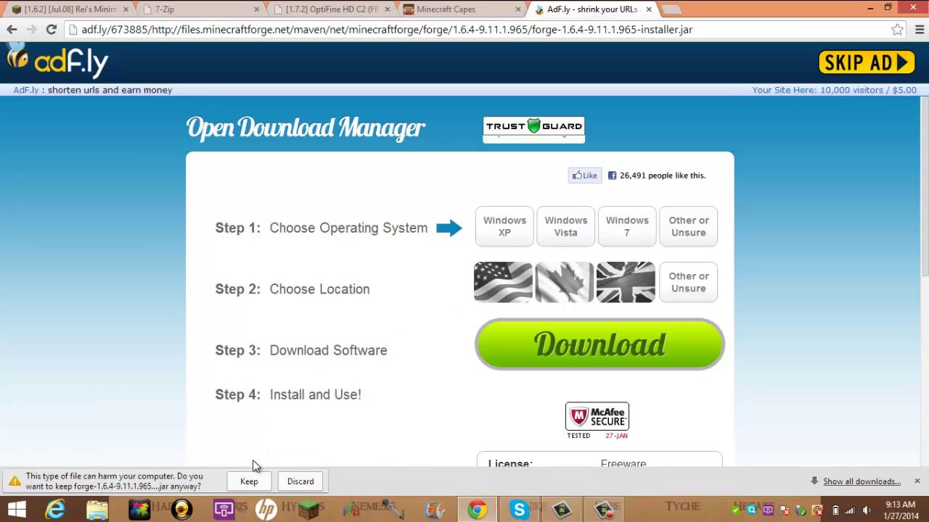
pyautogui.click(251, 485)
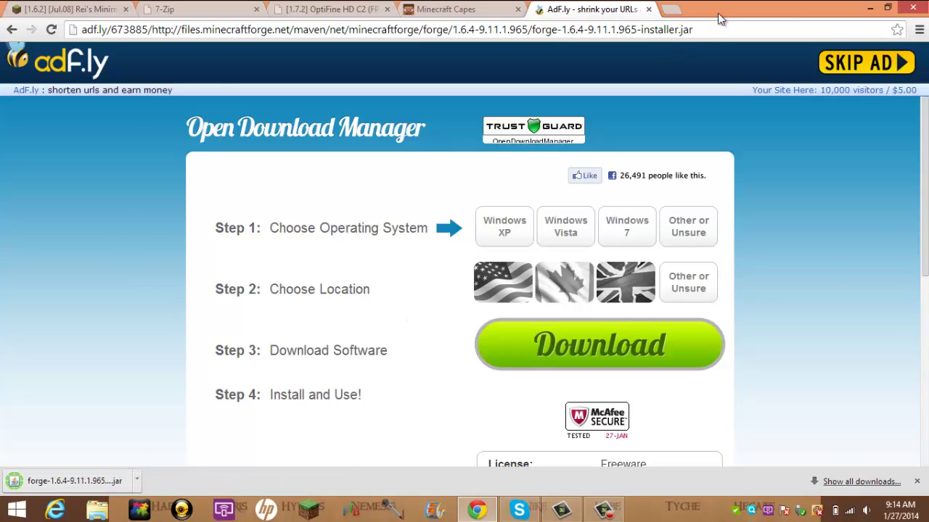
# - Place the forge-1.6.4 installer near the desktop centre with OptiFine beside it
pyautogui.moveTo(720, 18); pyautogui.dragTo(662, 22)
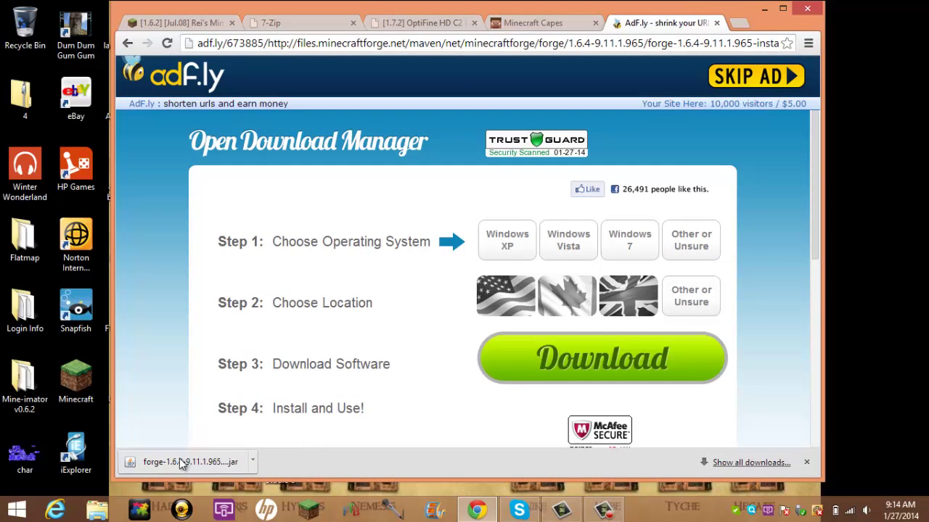
pyautogui.click(900, 224)
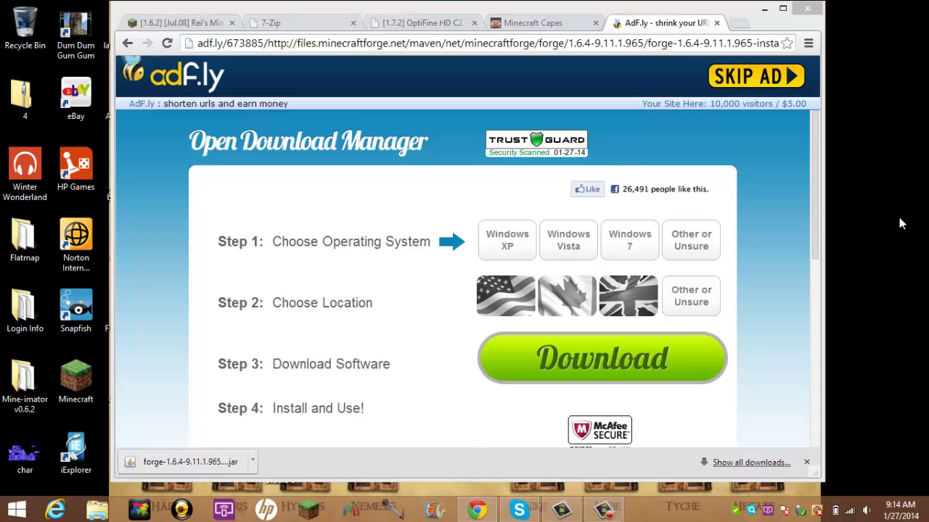
pyautogui.click(765, 10)
pyautogui.moveTo(907, 253); pyautogui.dragTo(499, 183)
pyautogui.click(560, 155)
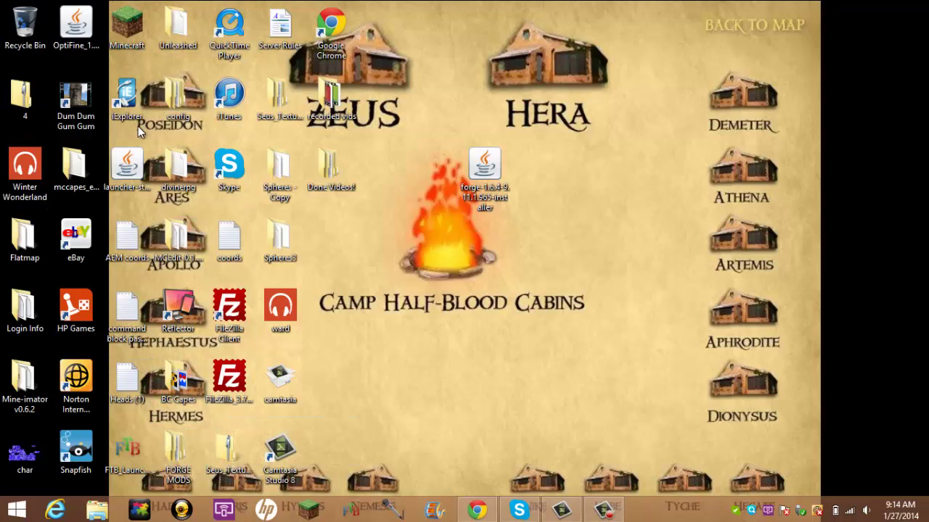
pyautogui.moveTo(95, 25); pyautogui.dragTo(583, 160)
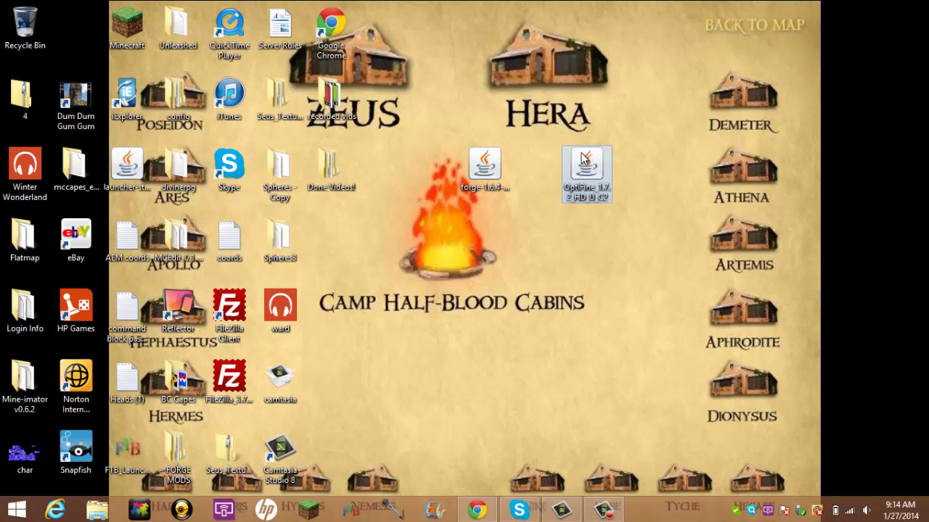
pyautogui.click(423, 316)
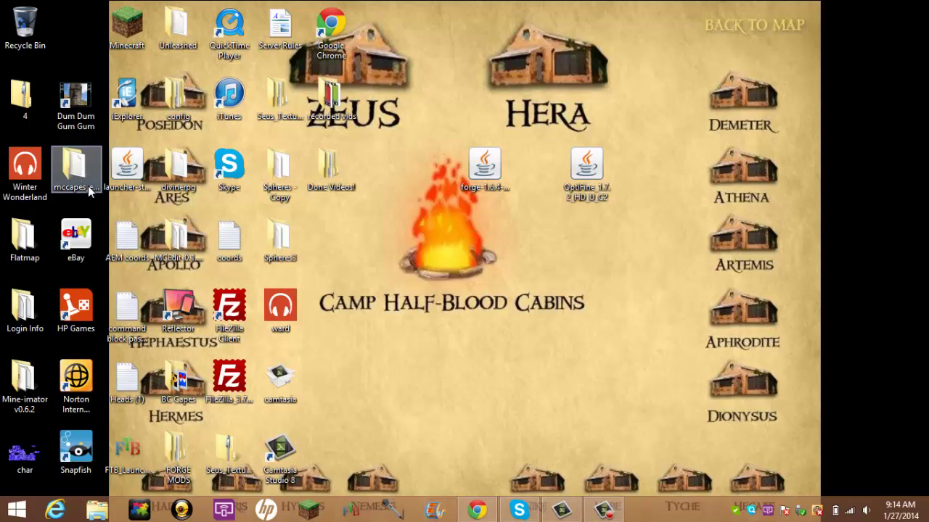
# - Move Done Videos! to the top-left and recorded vids into the left column under Dum Dum Gum Gum
pyautogui.moveTo(89, 191); pyautogui.dragTo(606, 259)
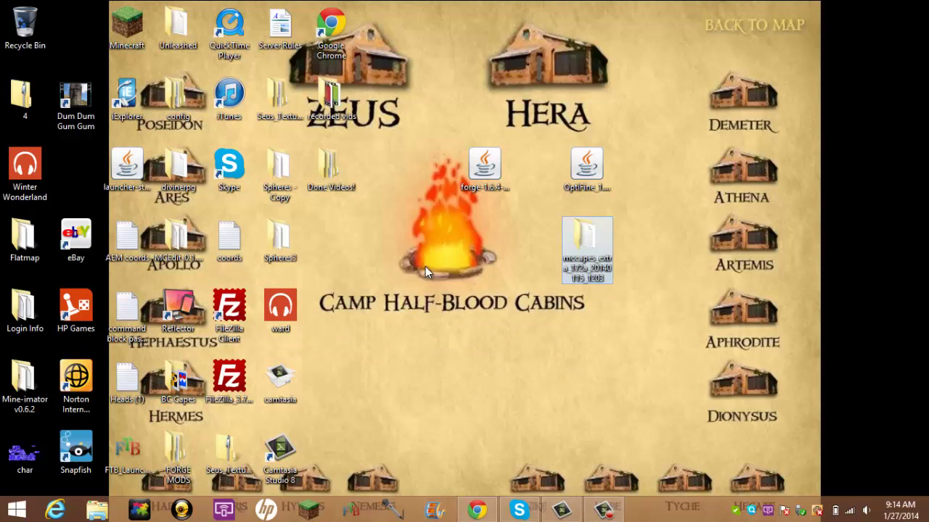
pyautogui.moveTo(331, 167); pyautogui.dragTo(75, 29)
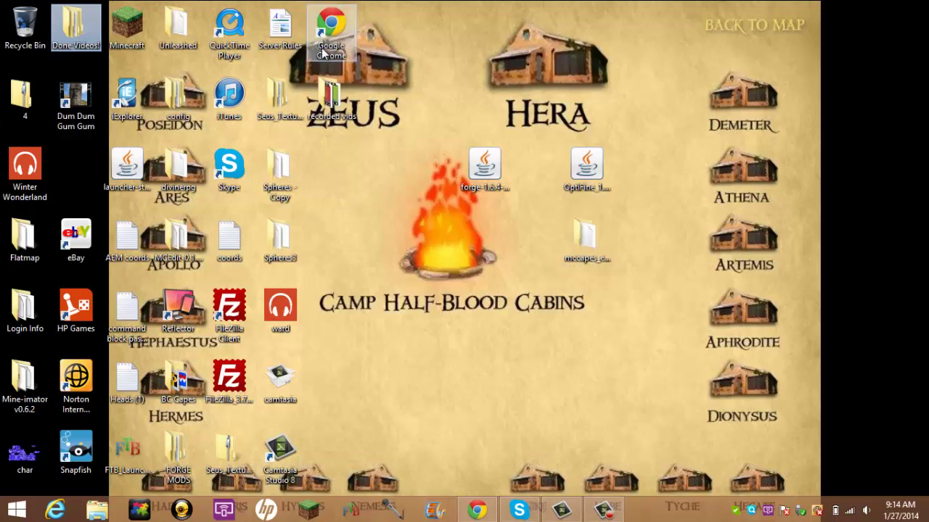
pyautogui.moveTo(330, 94); pyautogui.dragTo(75, 167)
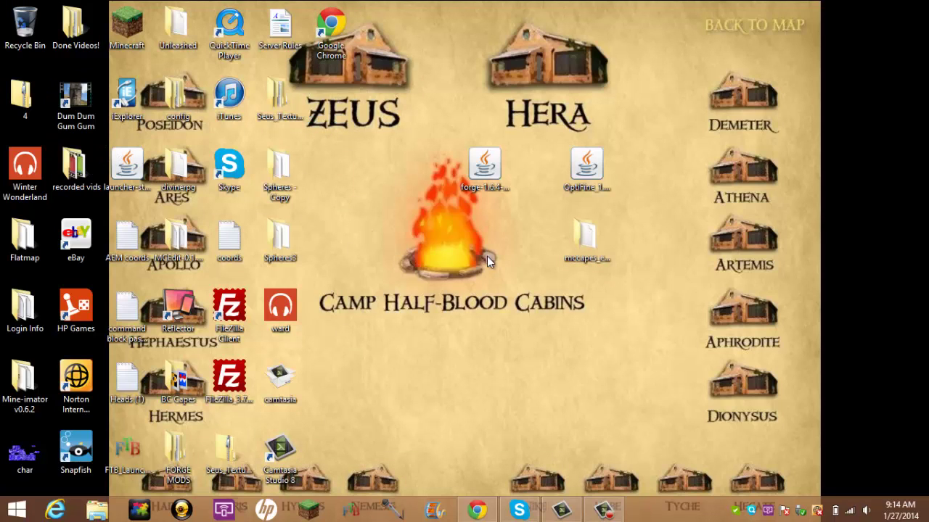
pyautogui.doubleClick(487, 182)
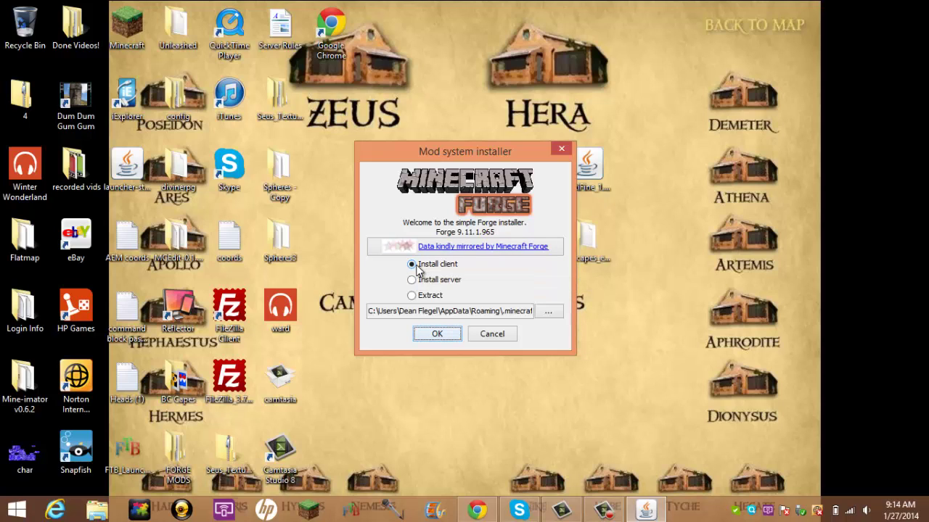
pyautogui.click(606, 505)
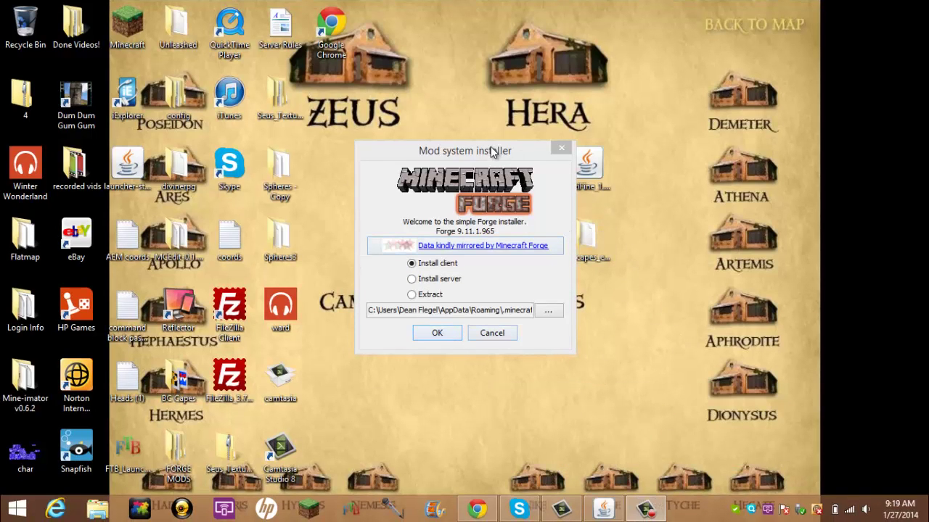
pyautogui.moveTo(490, 146); pyautogui.dragTo(522, 88)
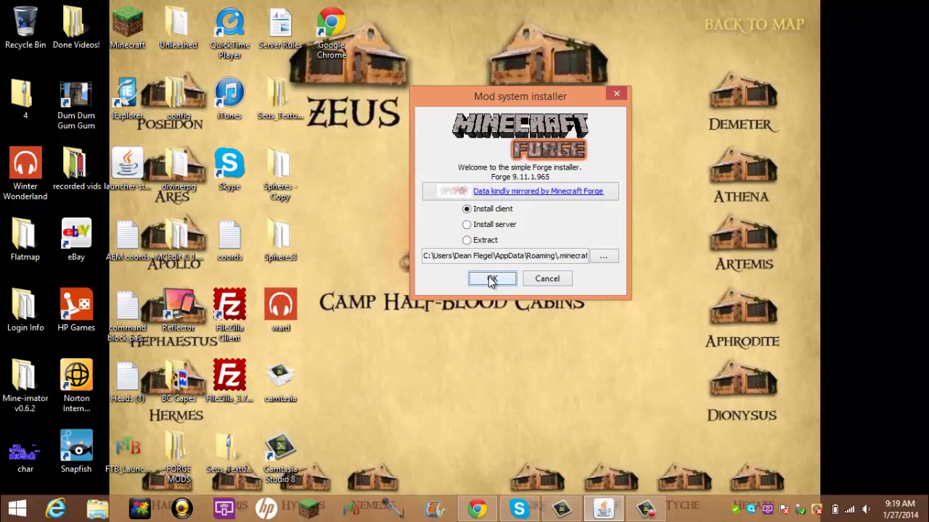
pyautogui.click(548, 280)
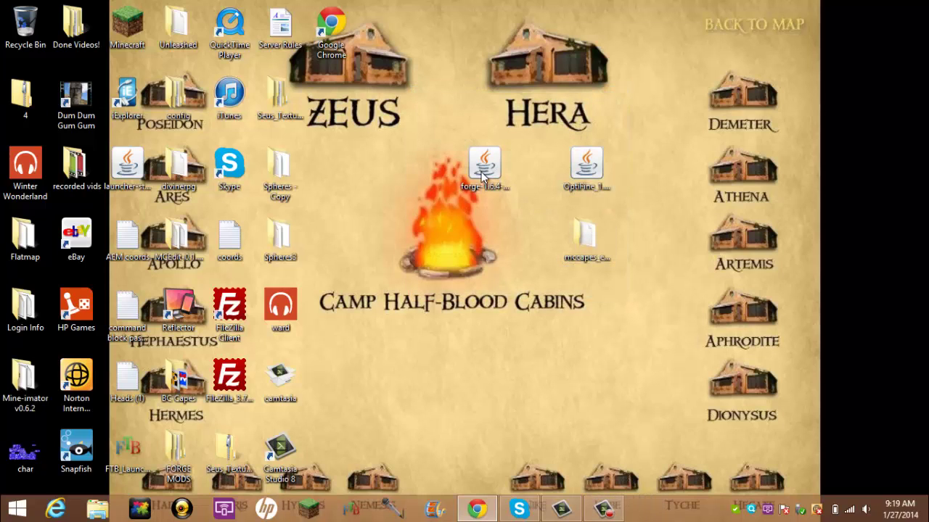
# - Move the Forge installer icon over the ZEUS label, then search %appdata% to open AppData\Roaming
pyautogui.moveTo(477, 173); pyautogui.dragTo(324, 100)
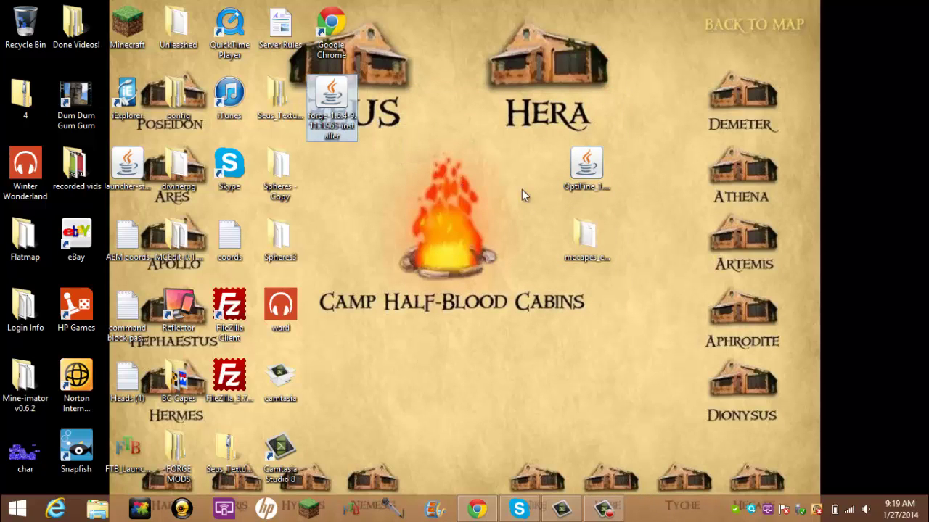
pyautogui.moveTo(923, 6)
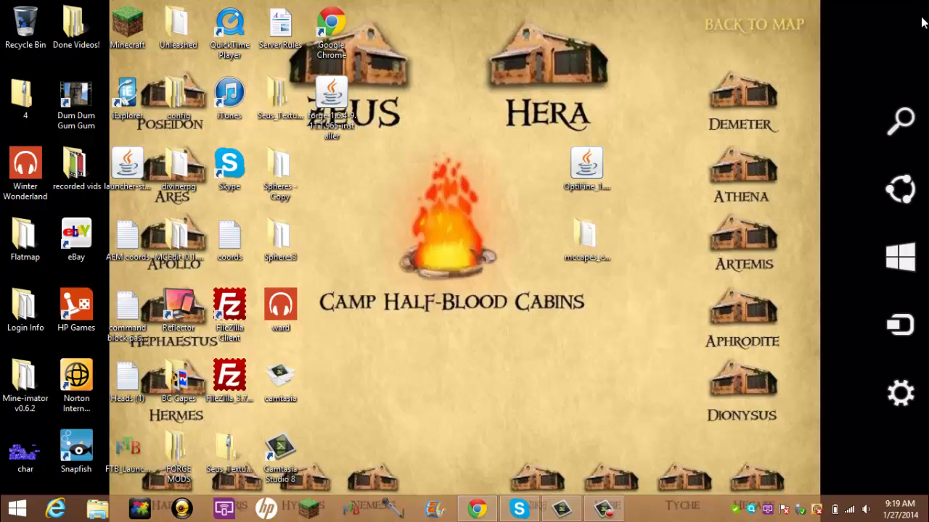
pyautogui.click(895, 125)
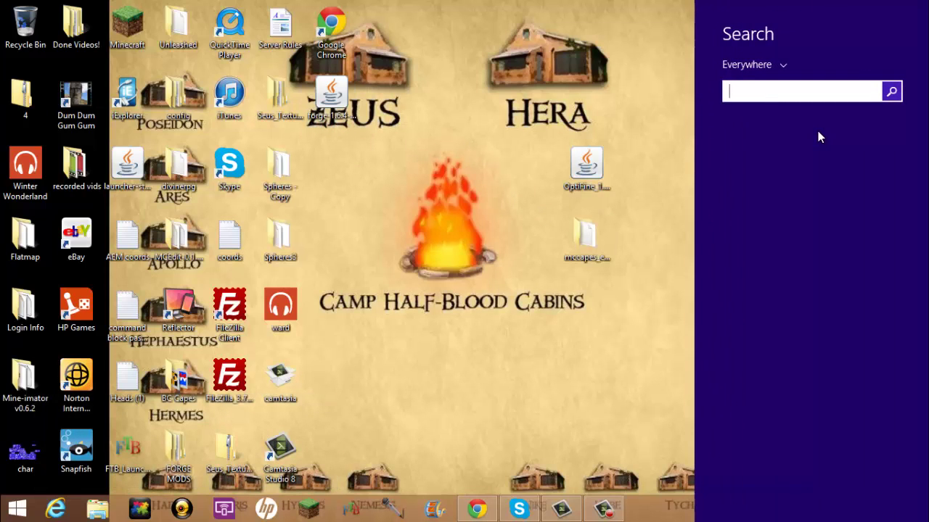
pyautogui.write('%ap')
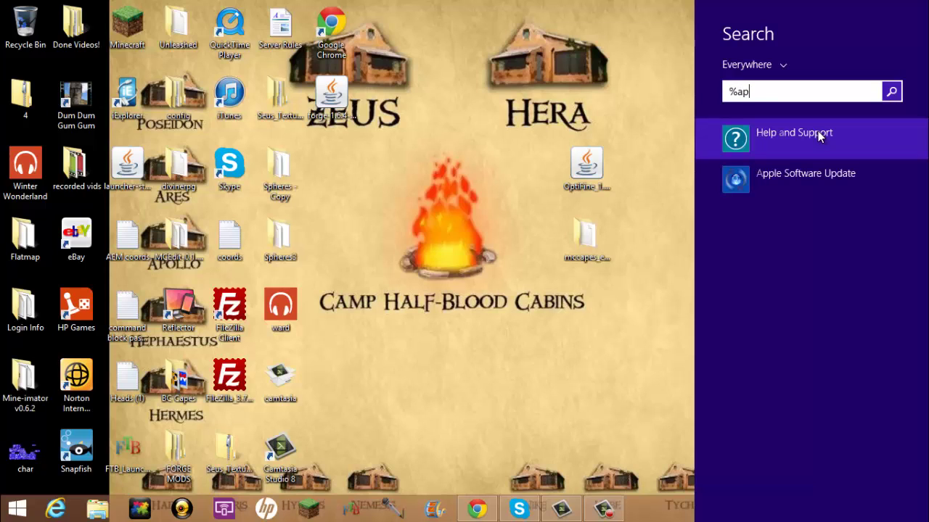
pyautogui.write('pdata')
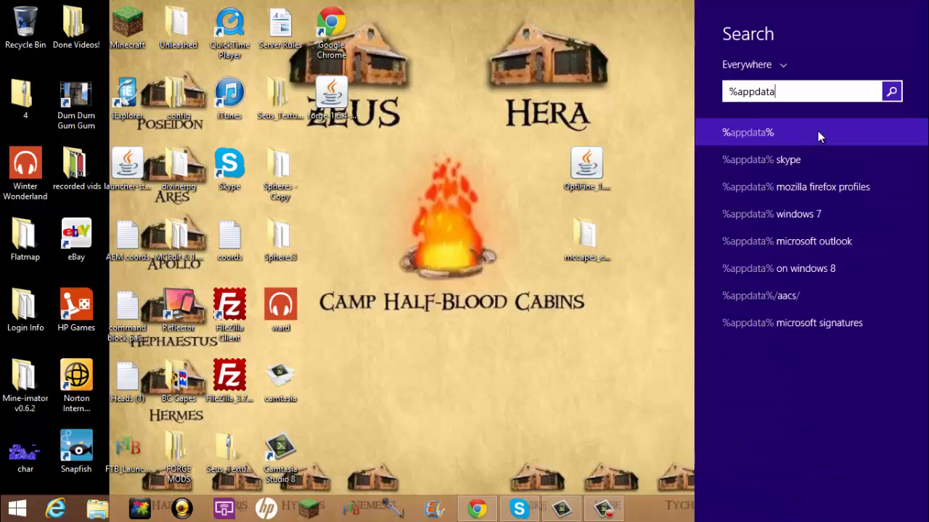
pyautogui.write('%')
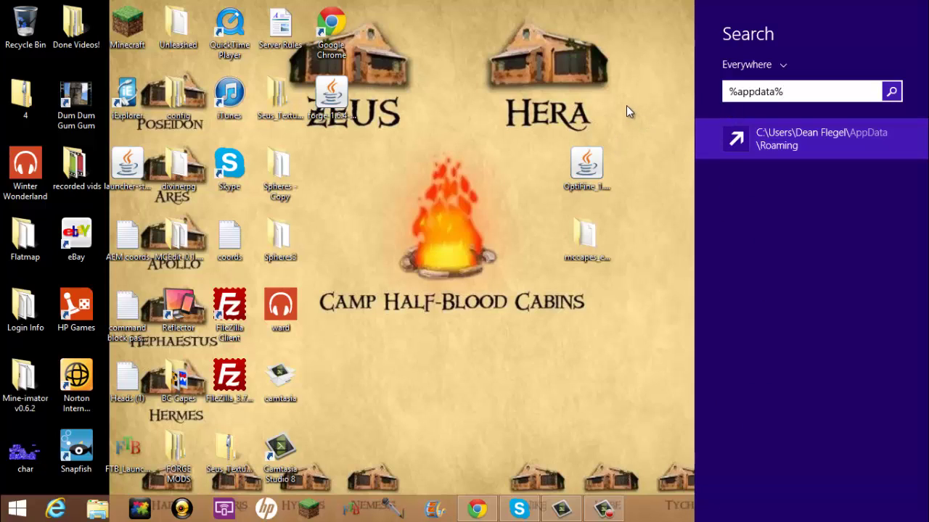
pyautogui.click(747, 126)
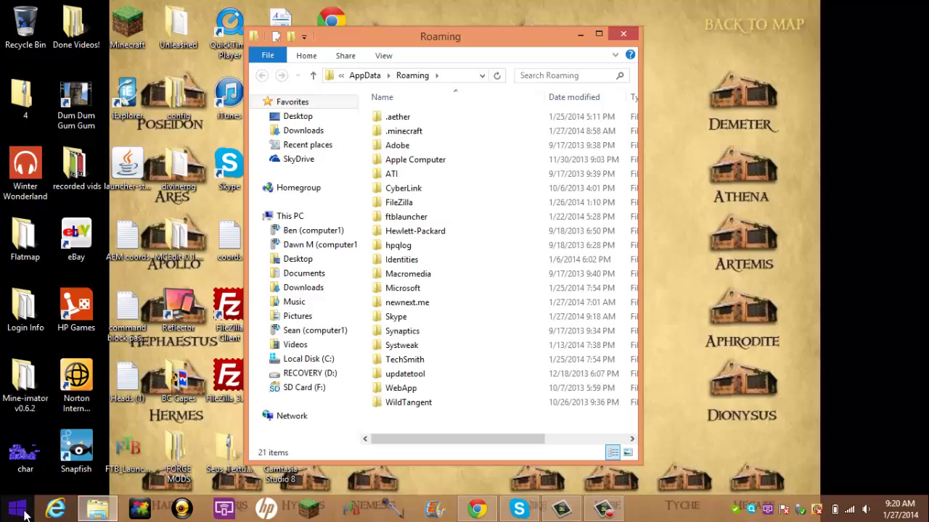
# - Shift the Roaming window left and minimize it, then start the Minecraft launcher from the taskbar
pyautogui.click(25, 515)
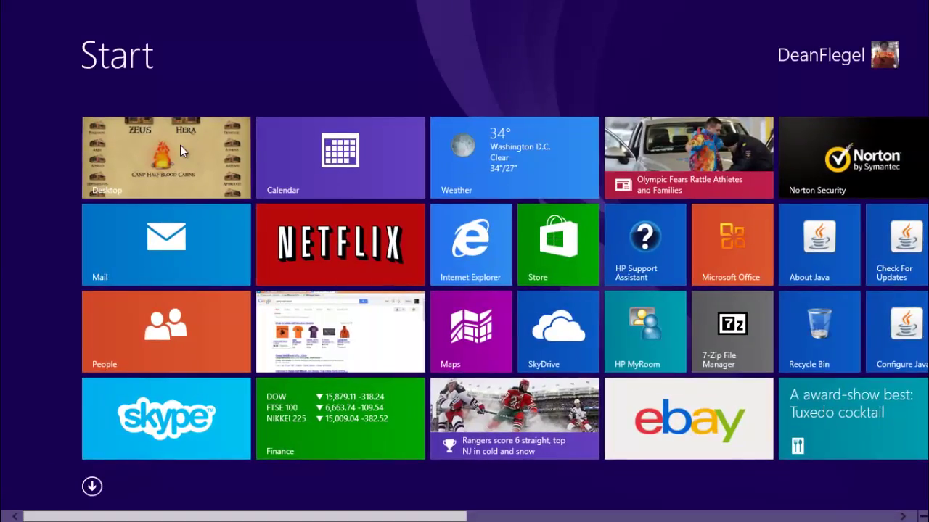
pyautogui.click(180, 145)
pyautogui.moveTo(455, 38); pyautogui.dragTo(202, 46)
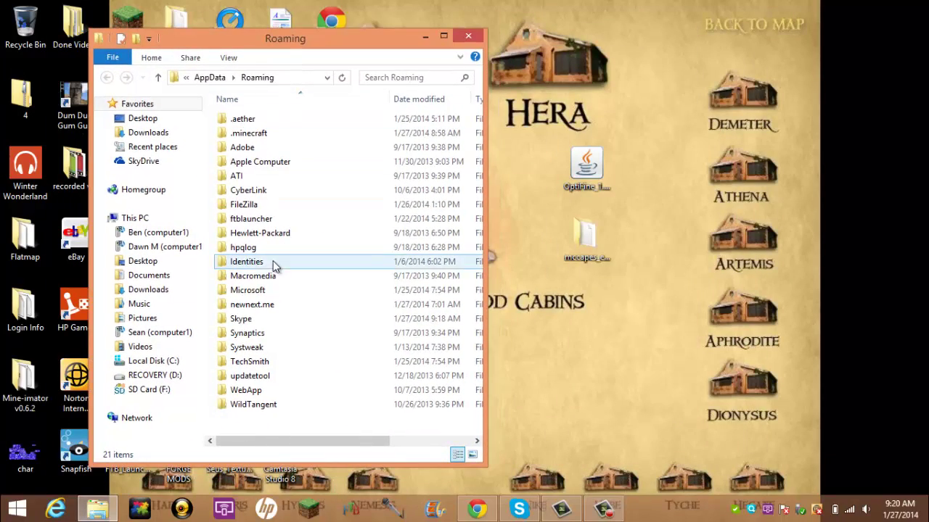
pyautogui.click(426, 36)
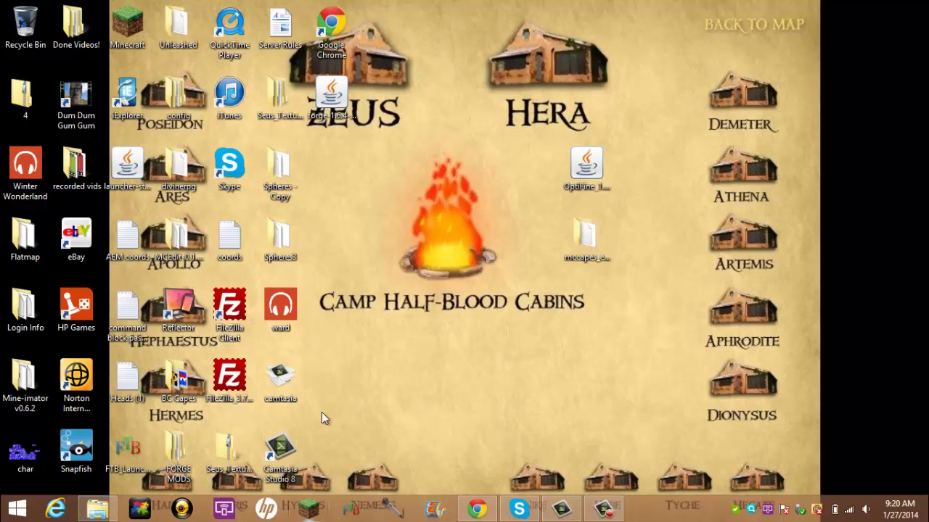
pyautogui.click(326, 512)
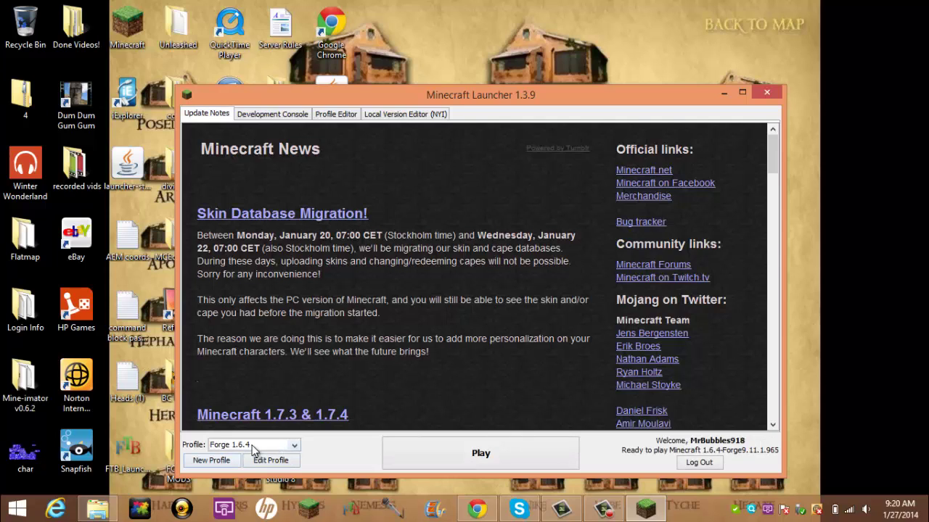
# - Choose the Forge 1.6.4 launcher profile and launch the game with it
pyautogui.click(256, 446)
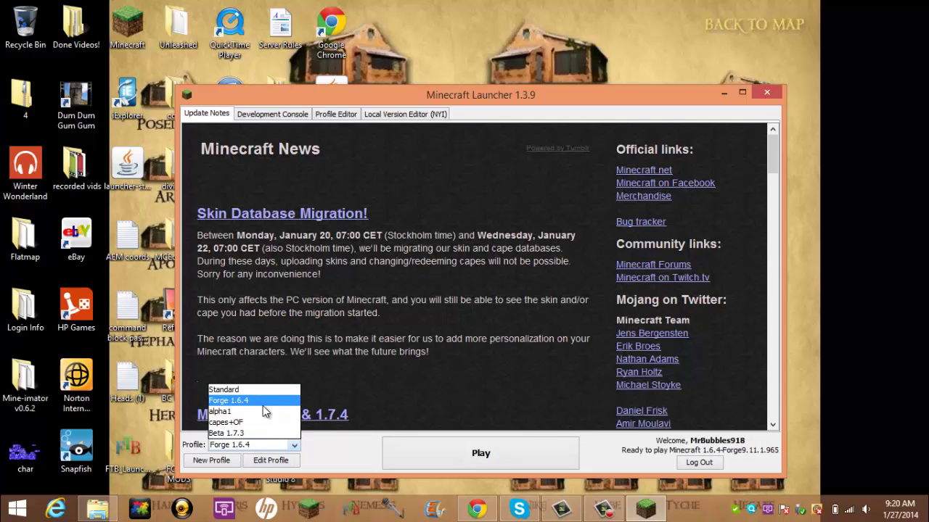
pyautogui.click(263, 404)
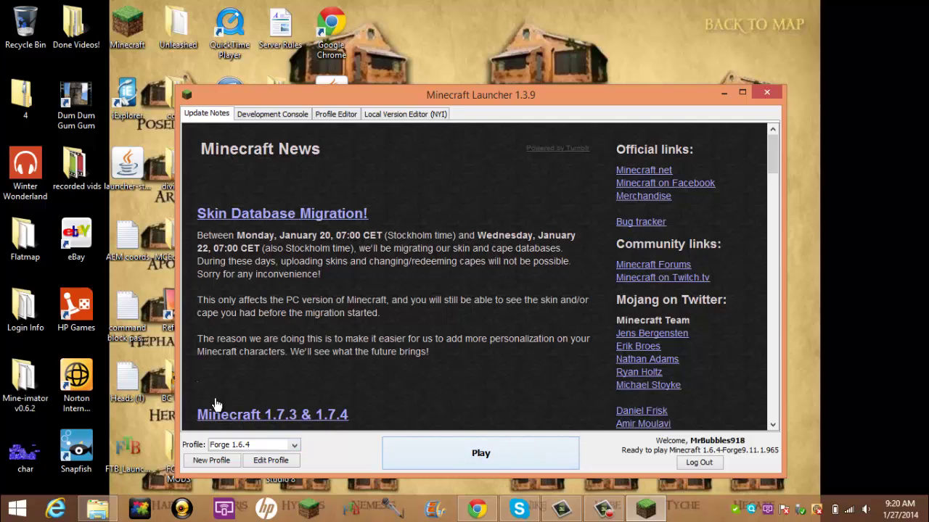
pyautogui.click(511, 454)
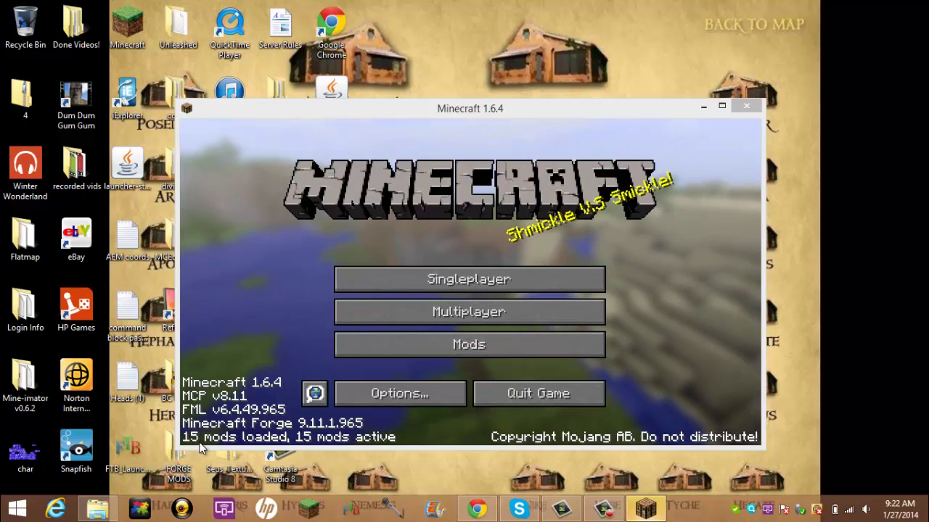
# - Review the loaded mods list, then quit Minecraft and close the launcher
pyautogui.click(360, 344)
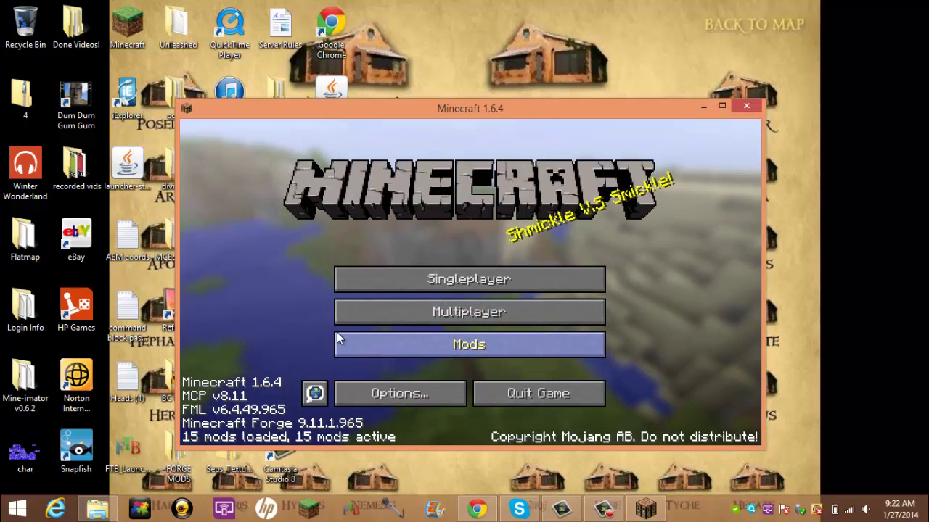
pyautogui.click(337, 335)
pyautogui.moveTo(350, 176)
pyautogui.mouseDown()
pyautogui.moveTo(344, 353)
pyautogui.moveTo(346, 178)
pyautogui.mouseUp()
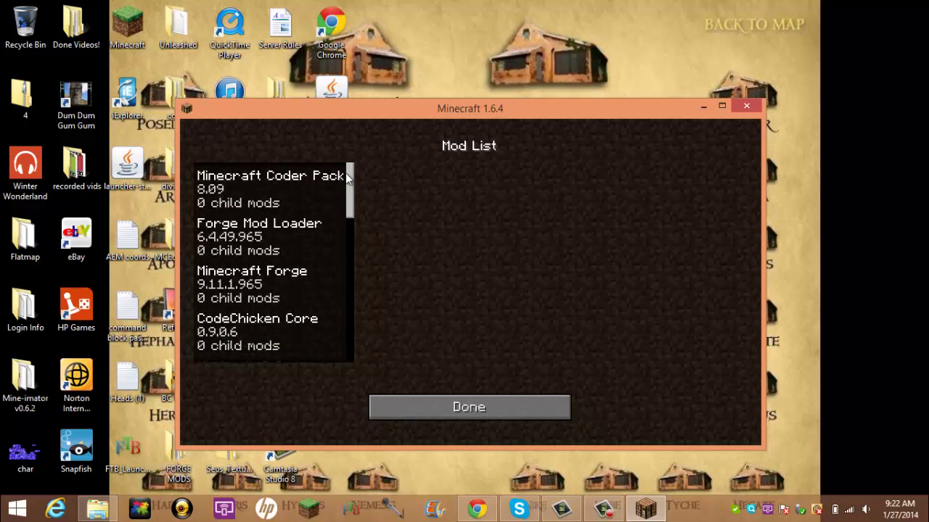
pyautogui.click(469, 407)
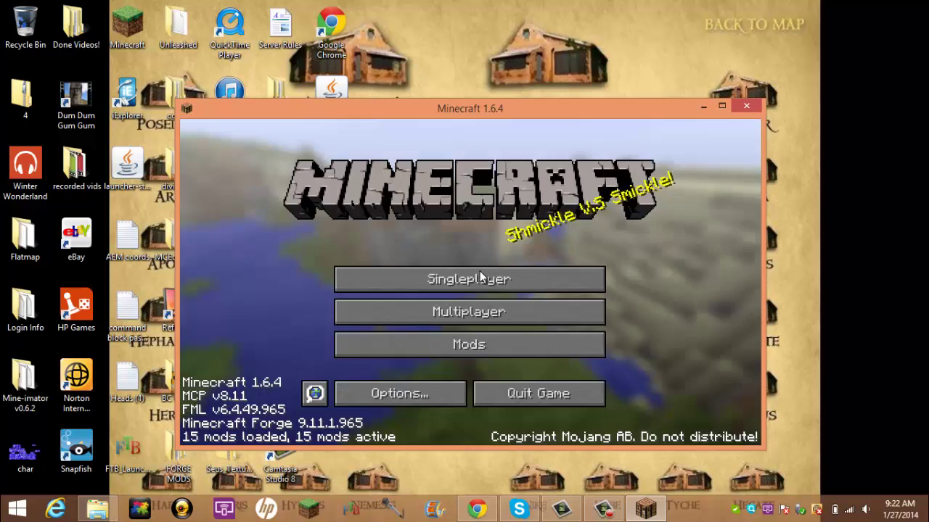
pyautogui.click(532, 393)
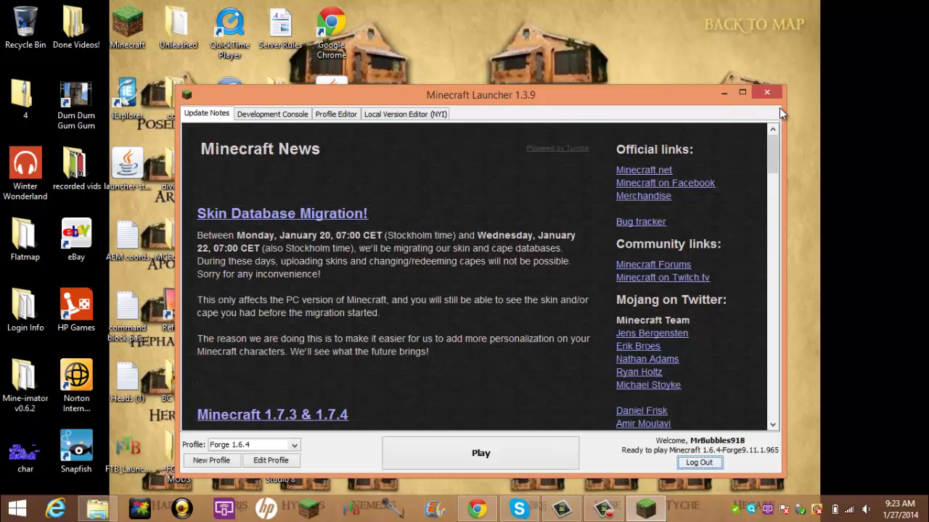
pyautogui.click(768, 94)
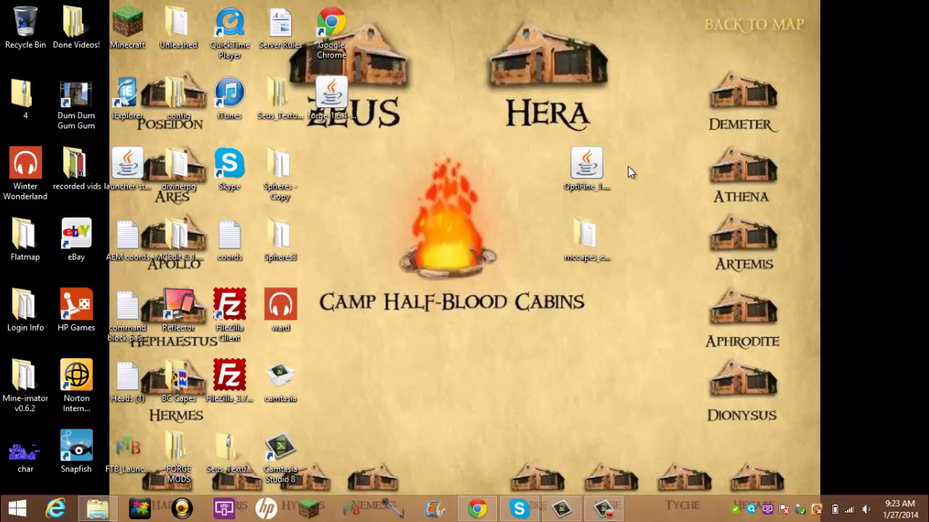
# - Open .minecraft\mods and move the Wiiboy222s GemMod [V 1.5] zip to the desktop and back
pyautogui.click(97, 508)
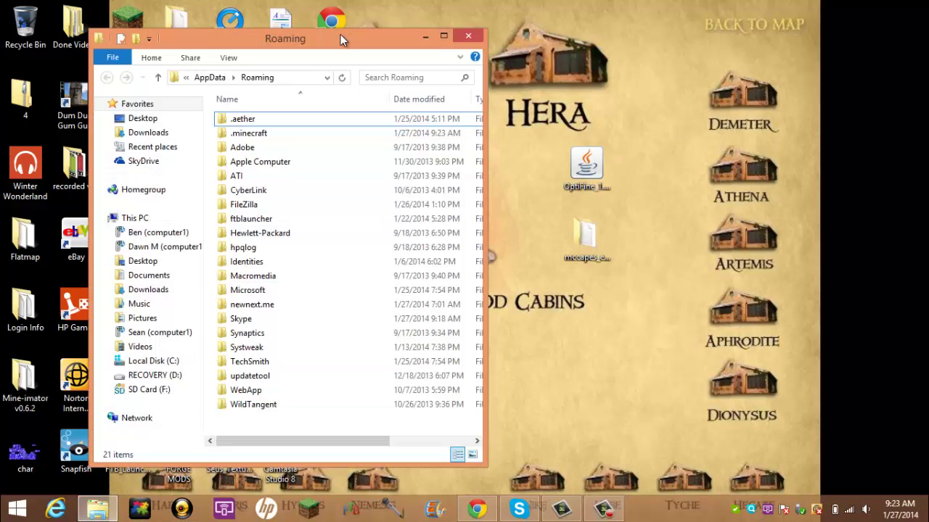
pyautogui.doubleClick(280, 133)
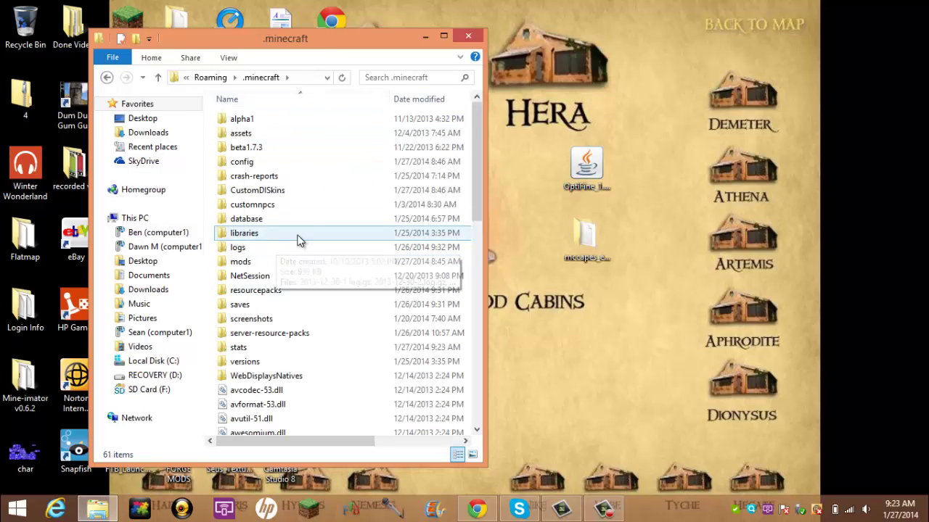
pyautogui.click(261, 265)
pyautogui.doubleClick(261, 265)
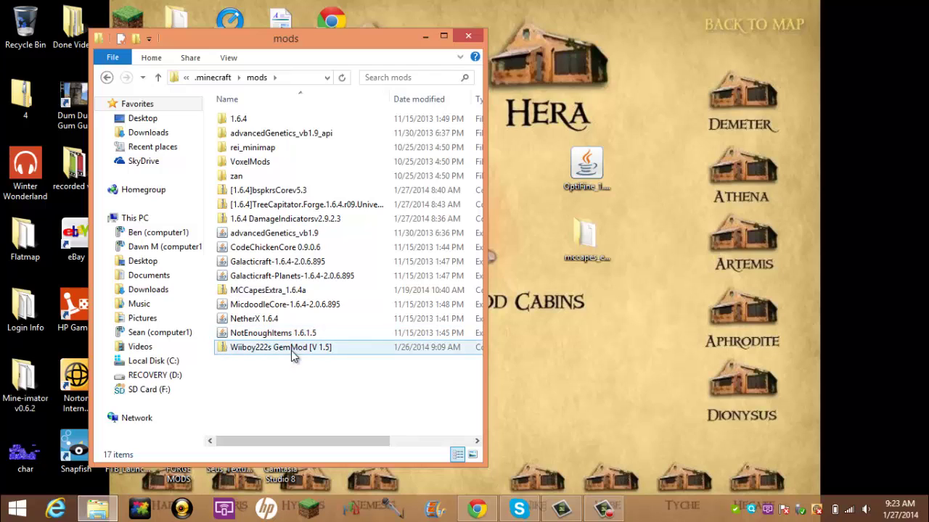
pyautogui.moveTo(294, 351); pyautogui.dragTo(692, 364)
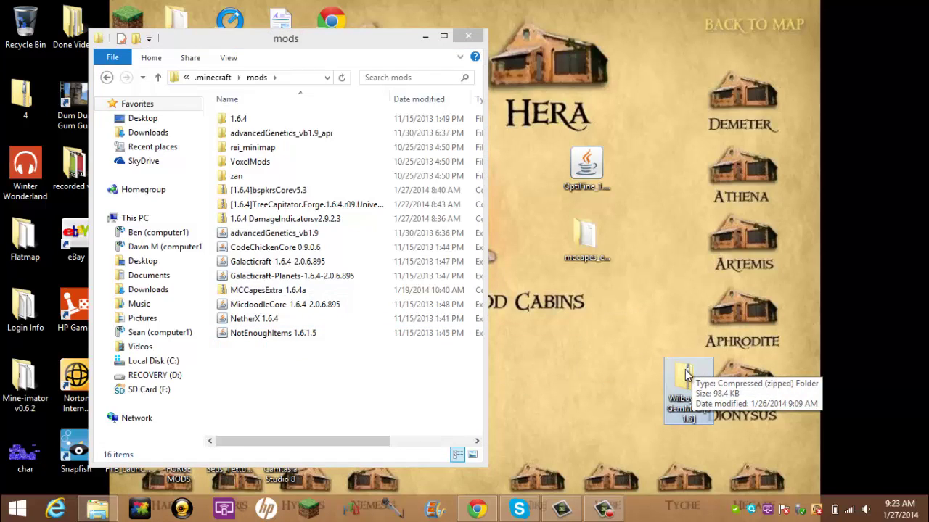
pyautogui.moveTo(688, 383); pyautogui.dragTo(357, 396)
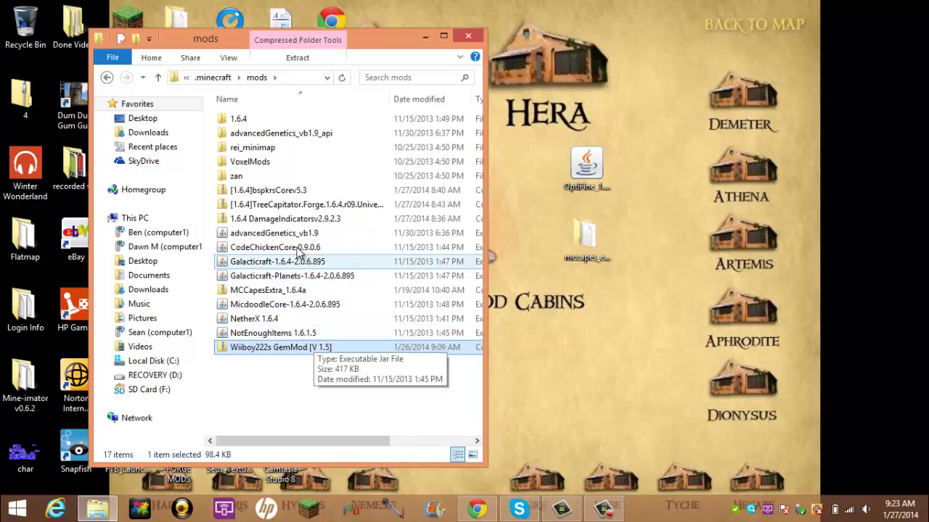
pyautogui.moveTo(367, 392); pyautogui.dragTo(450, 419)
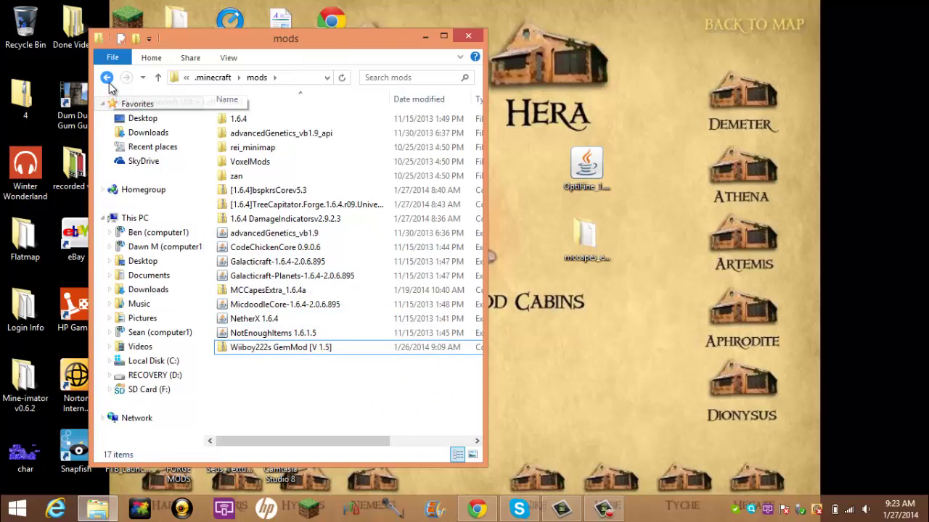
# - Back in .minecraft, select the OptiFine and capes desktop items and open the versions folder
pyautogui.click(107, 78)
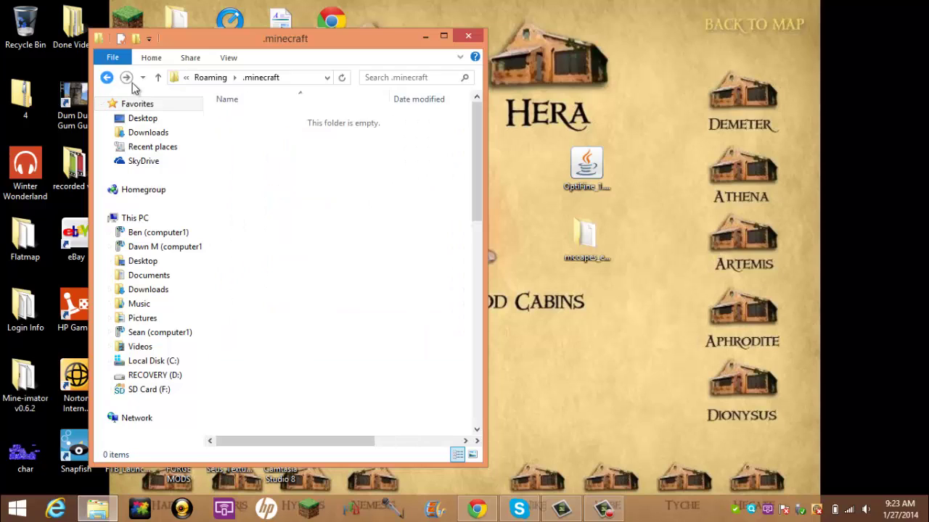
pyautogui.click(572, 133)
pyautogui.click(573, 132)
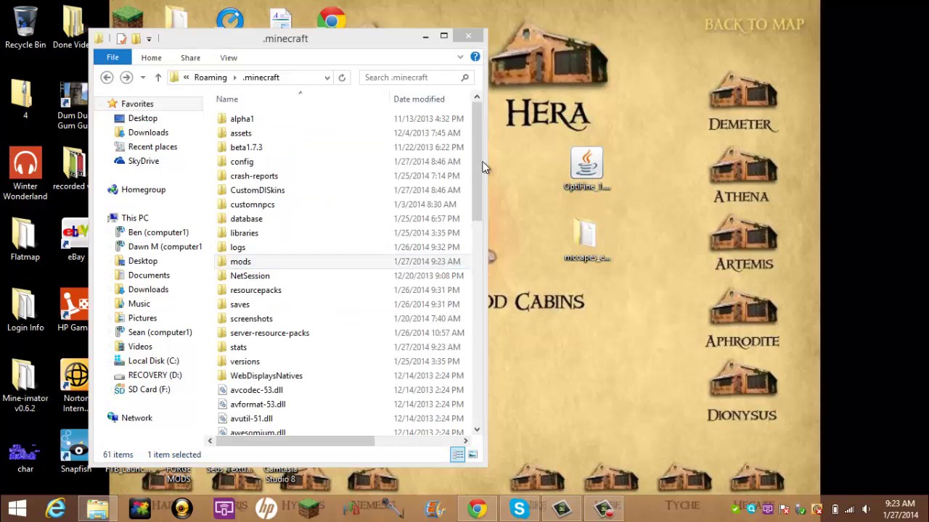
pyautogui.click(413, 50)
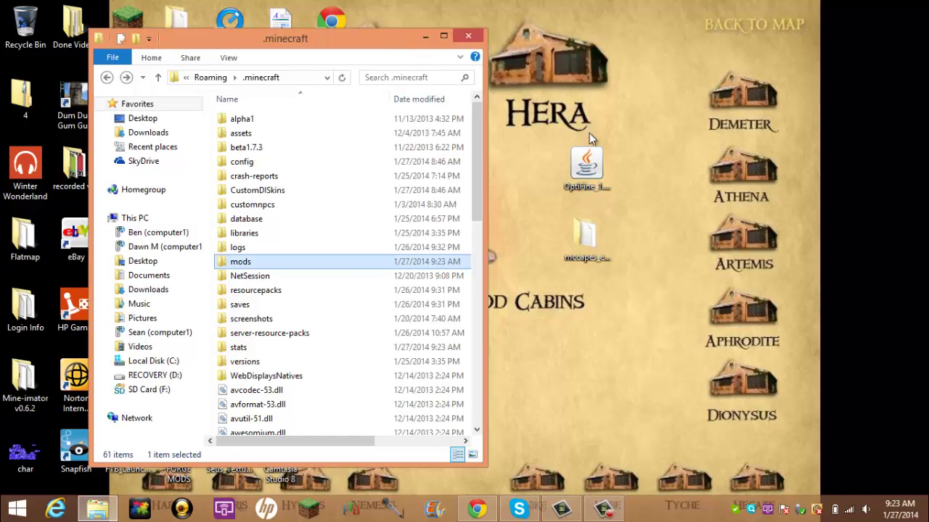
pyautogui.moveTo(592, 120); pyautogui.dragTo(577, 254)
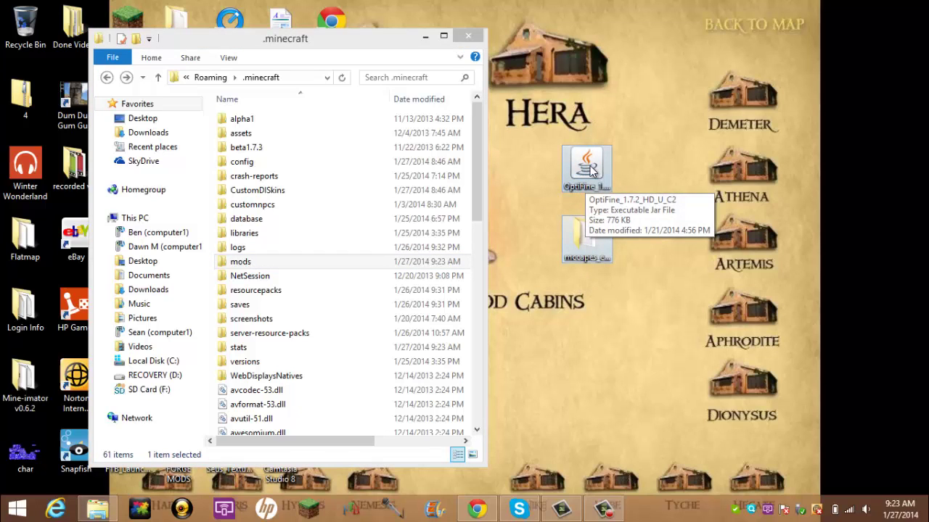
pyautogui.click(403, 48)
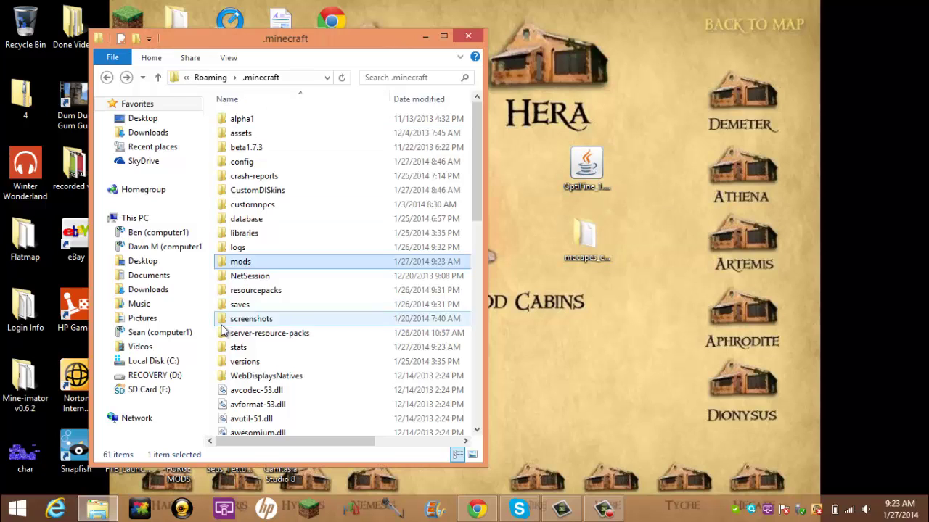
pyautogui.doubleClick(248, 360)
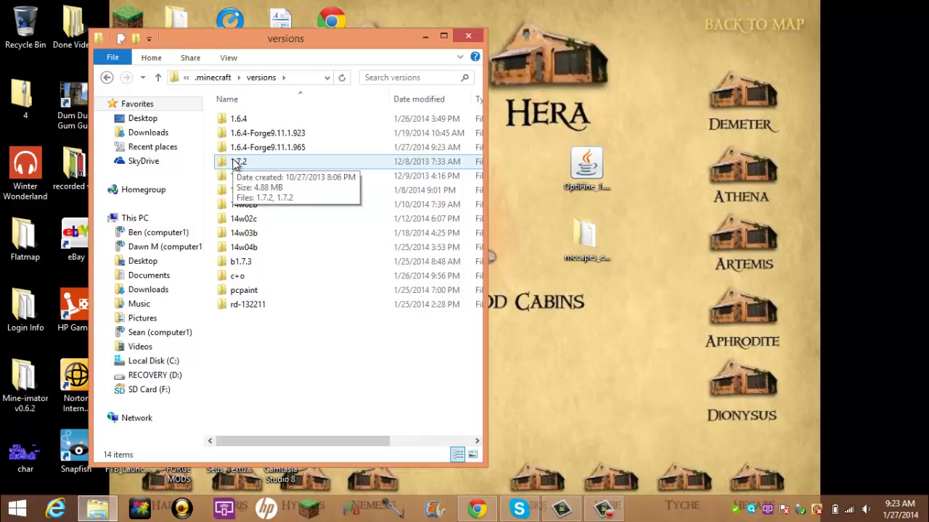
# - Duplicate the 1.7.2 version folder and rename the copy to mod
pyautogui.rightClick(233, 164)
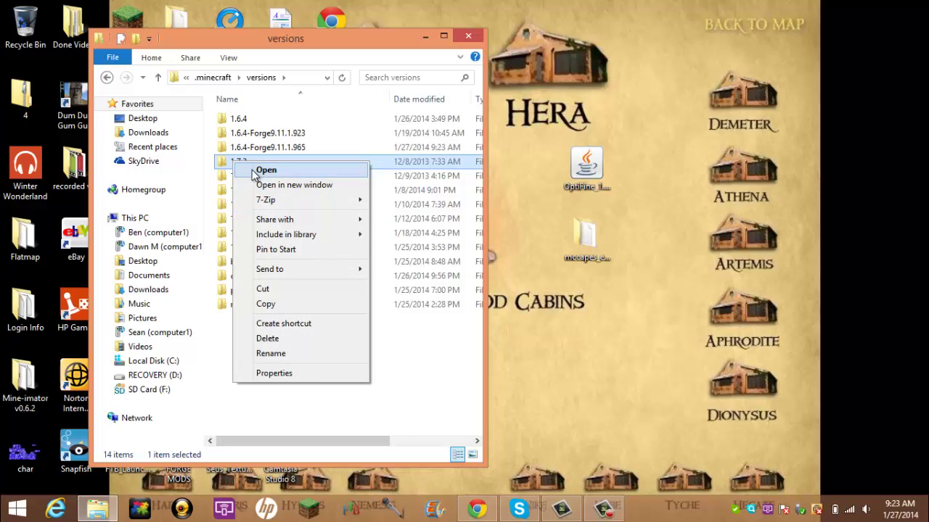
pyautogui.click(293, 304)
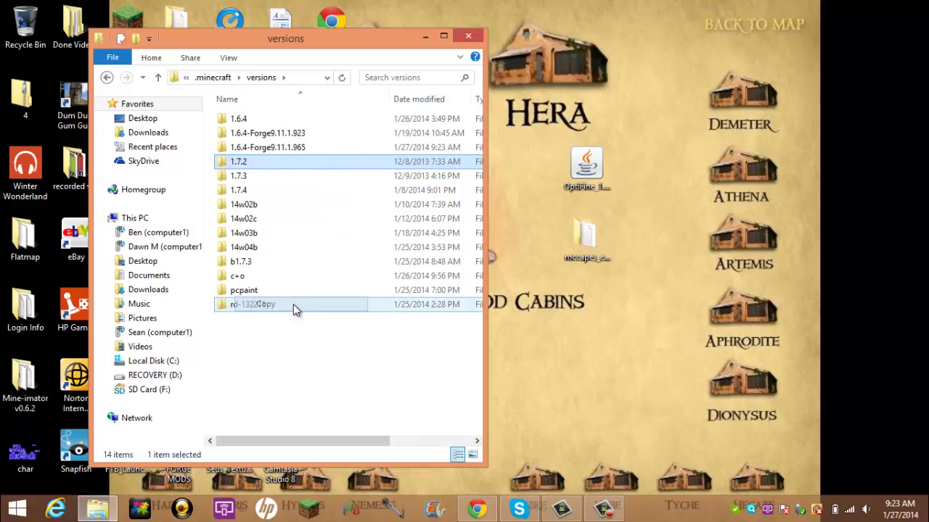
pyautogui.rightClick(222, 331)
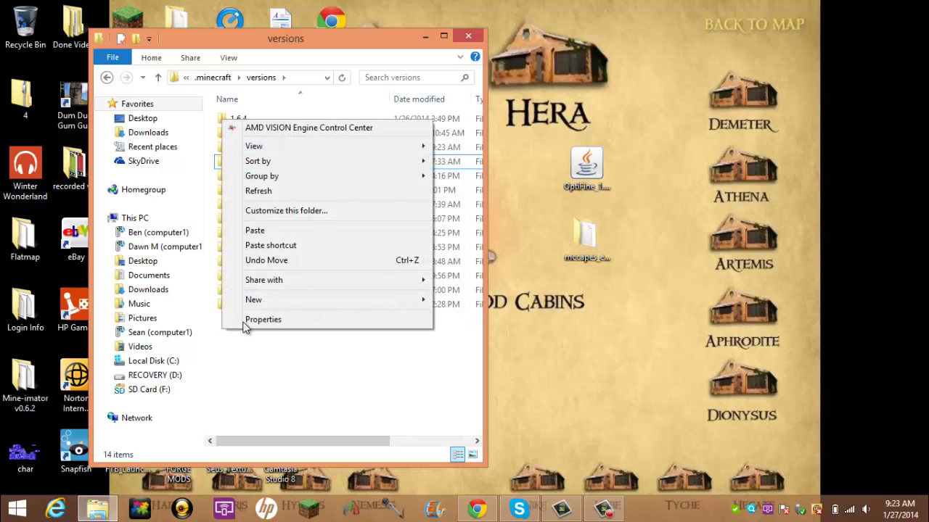
pyautogui.click(266, 230)
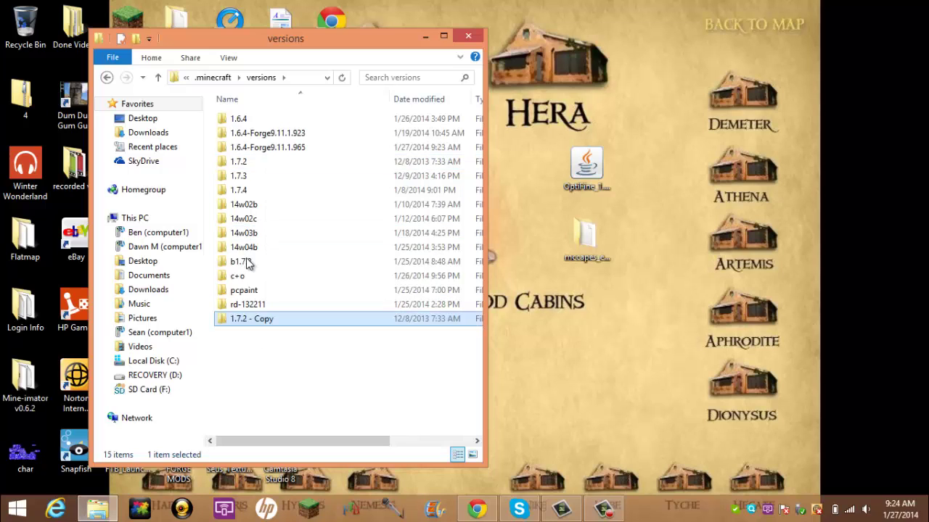
pyautogui.rightClick(222, 180)
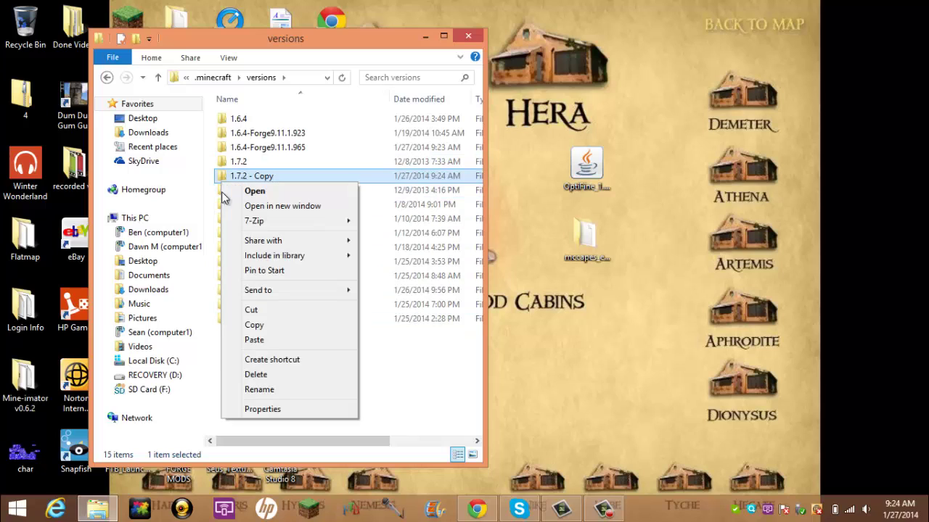
pyautogui.click(255, 390)
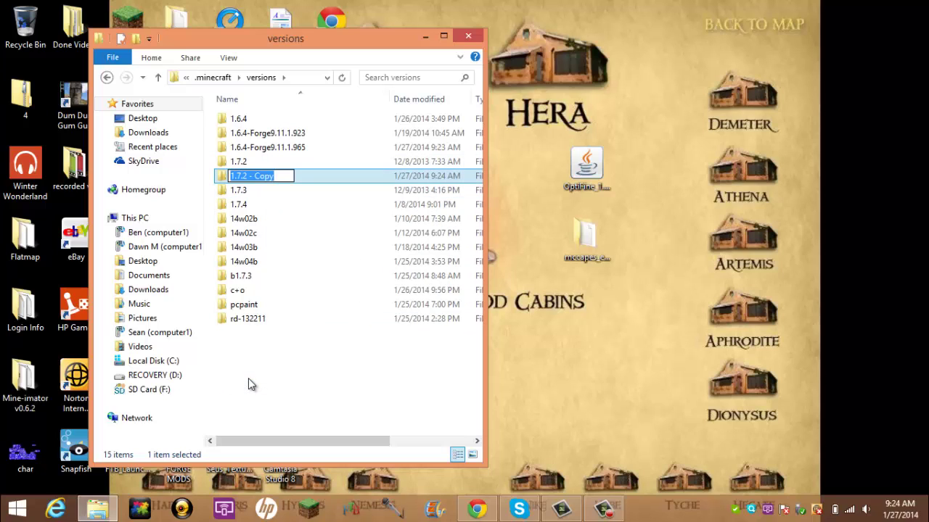
pyautogui.press('BackSpace')
pyautogui.write('mod')
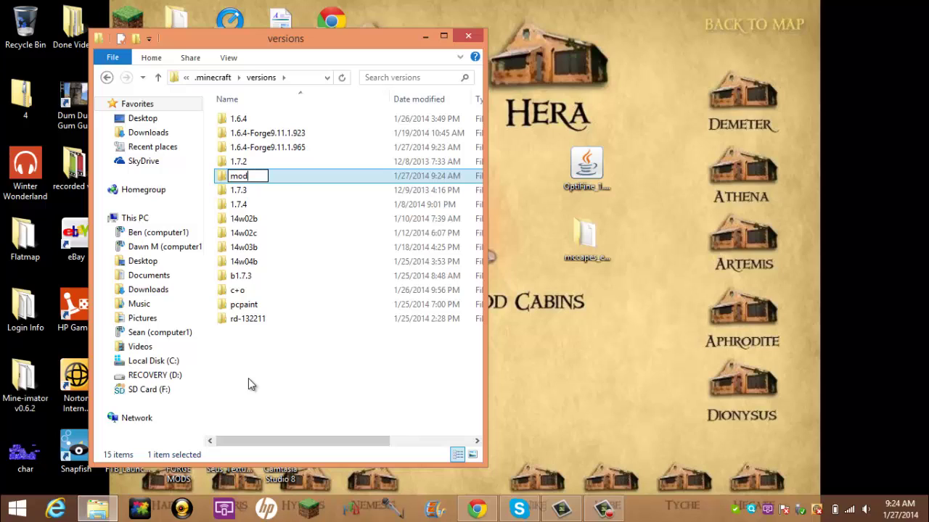
pyautogui.press('Return')
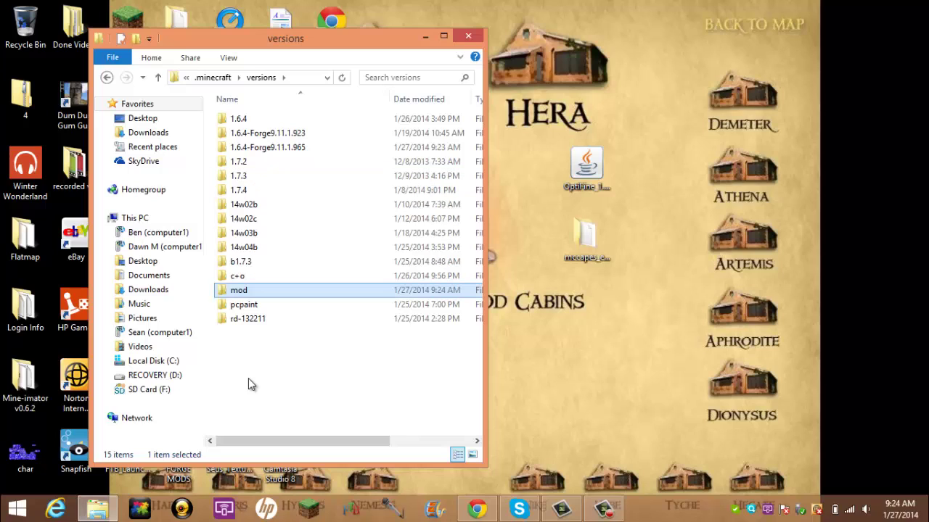
# - Inside the mod folder, rename both the 1.7.2 jar and JSON files to mod
pyautogui.doubleClick(241, 292)
pyautogui.click(232, 122)
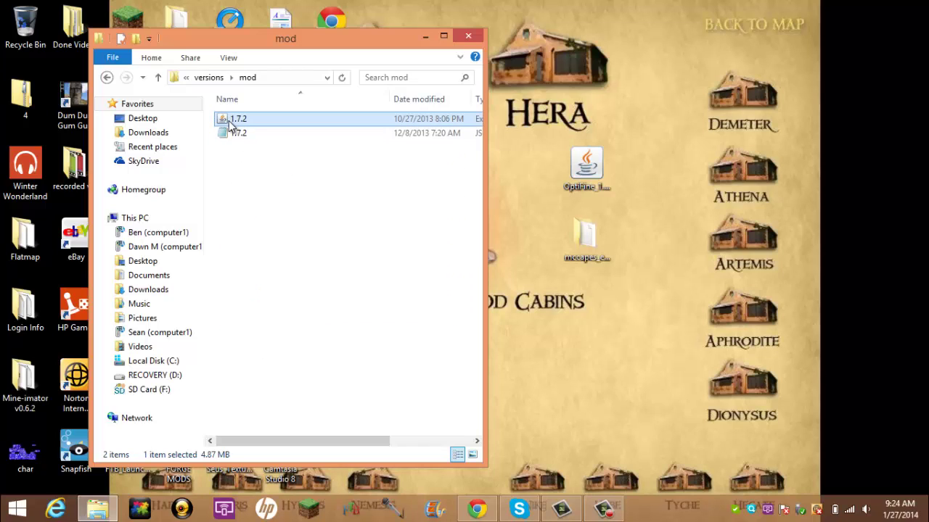
pyautogui.rightClick(230, 122)
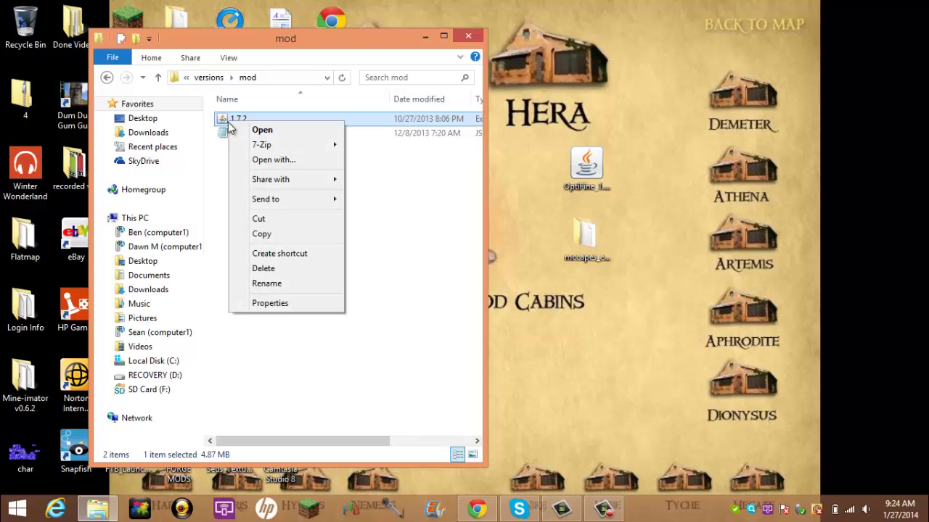
pyautogui.click(267, 283)
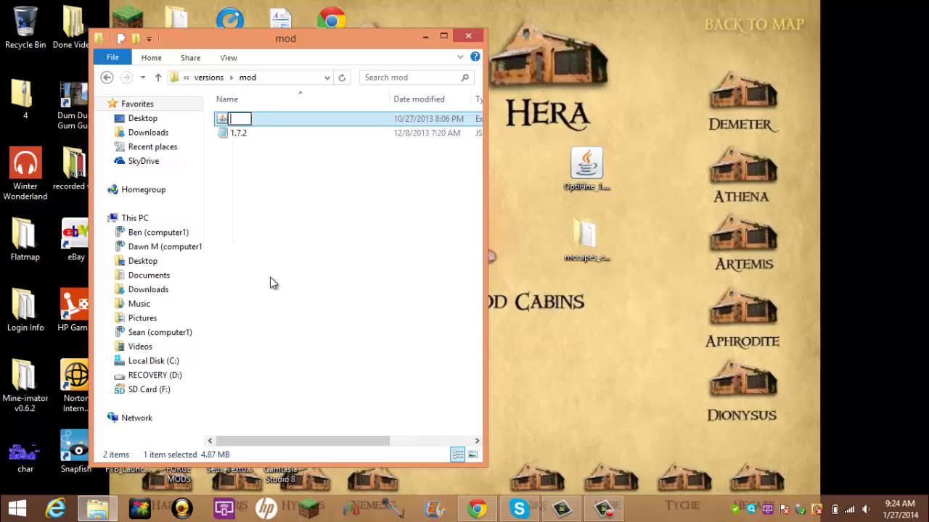
pyautogui.write('mod')
pyautogui.press('Return')
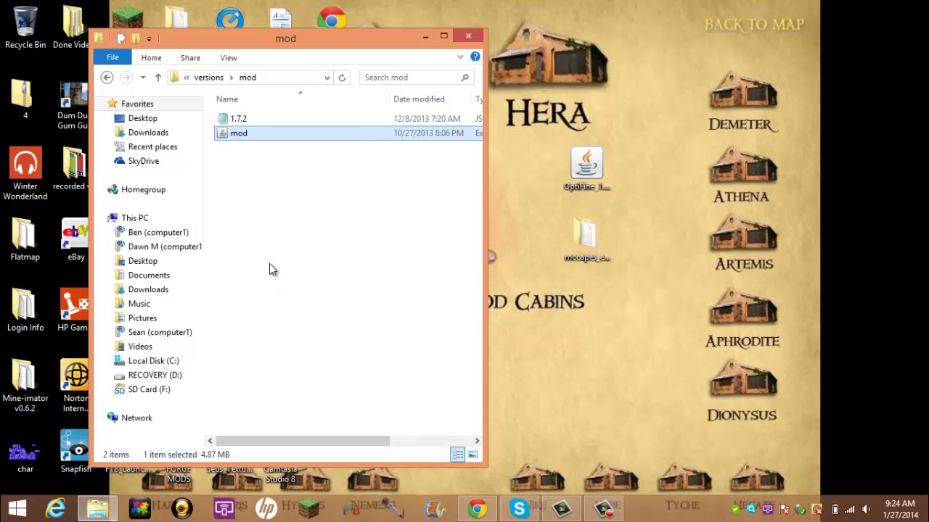
pyautogui.click(225, 124)
pyautogui.rightClick(225, 127)
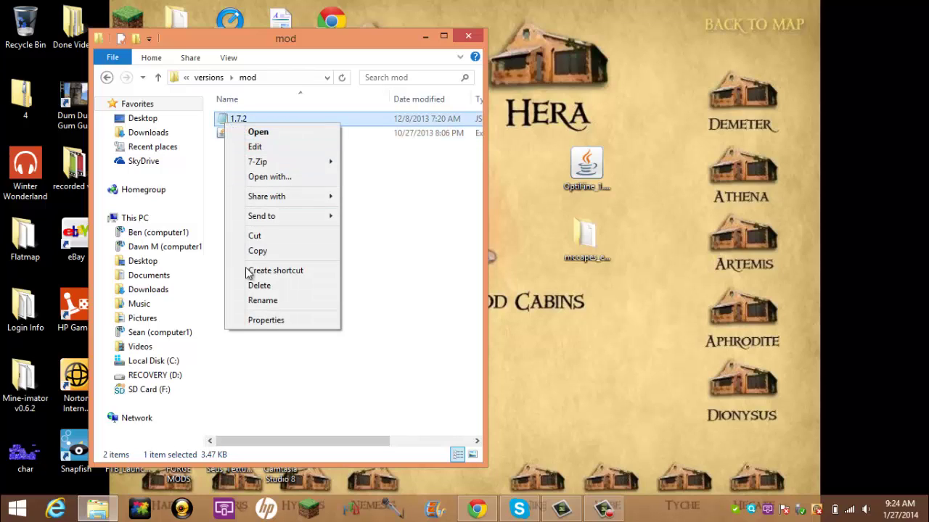
pyautogui.click(255, 303)
pyautogui.press('BackSpace')
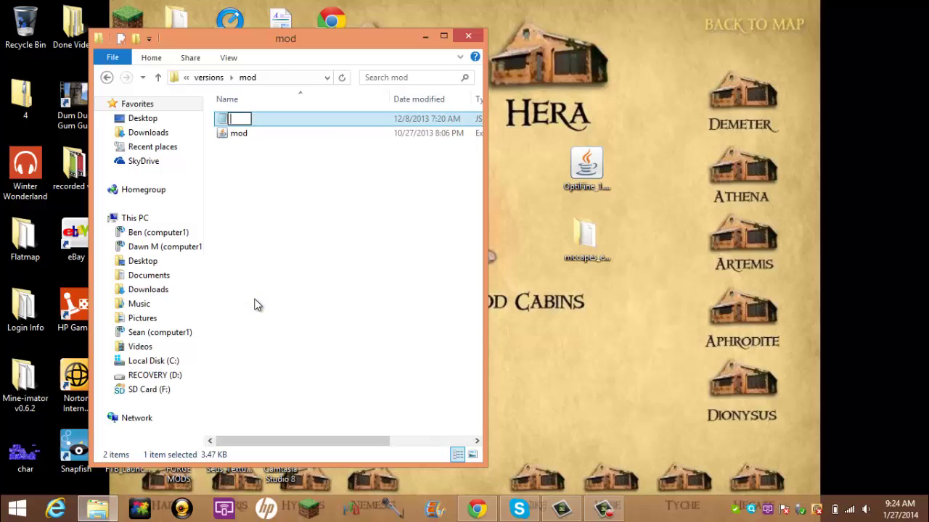
pyautogui.write('mod')
pyautogui.press('Return')
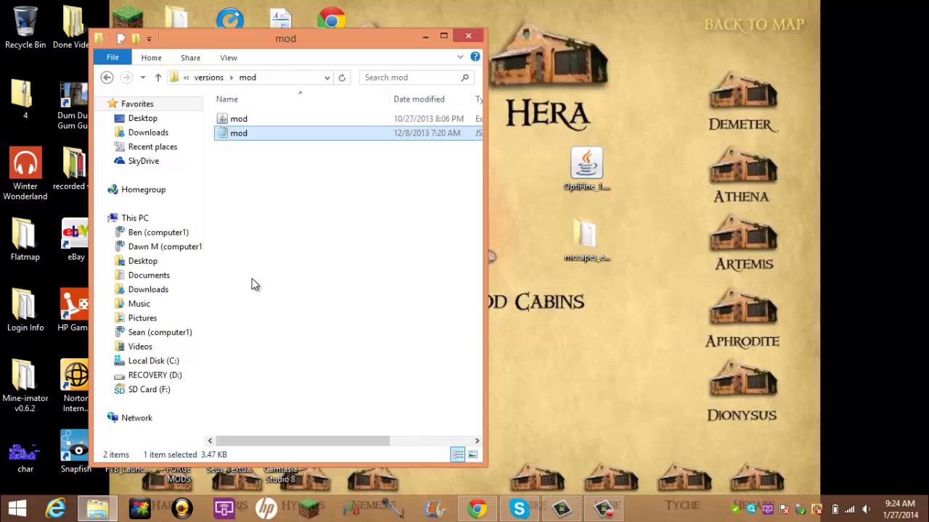
# - Open mod.json in Notepad and change its "id" value from 1.7.2 to mod
pyautogui.doubleClick(225, 136)
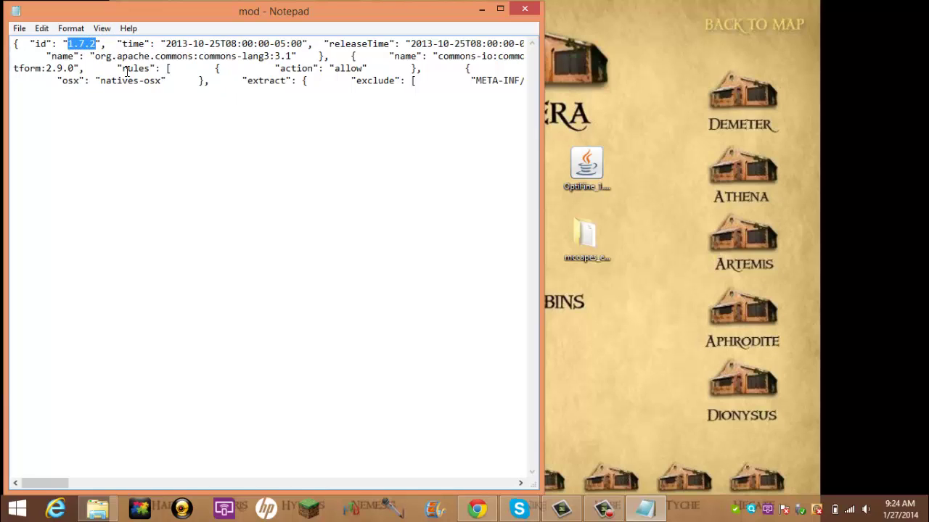
pyautogui.press('BackSpace')
pyautogui.write('mod')
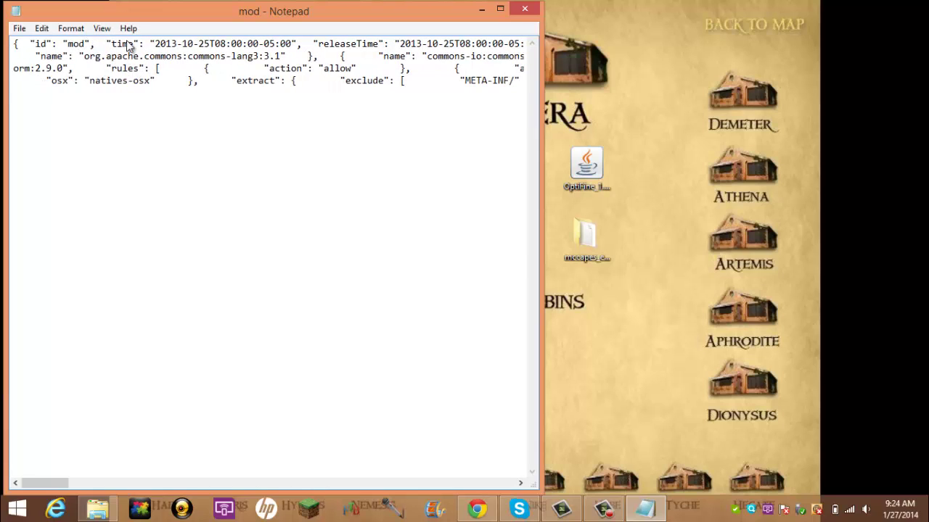
pyautogui.click(19, 28)
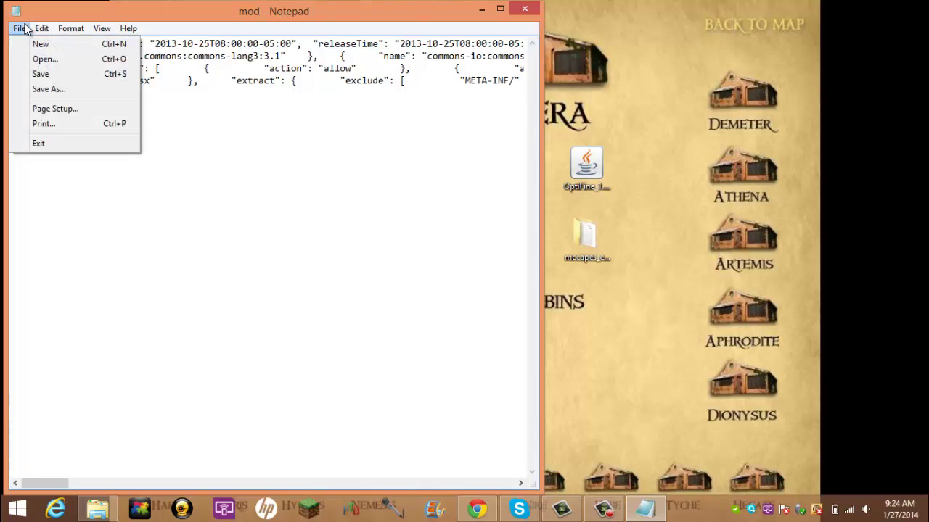
# - Save and close the JSON file, then open mod.jar as an archive in 7-Zip
pyautogui.click(37, 74)
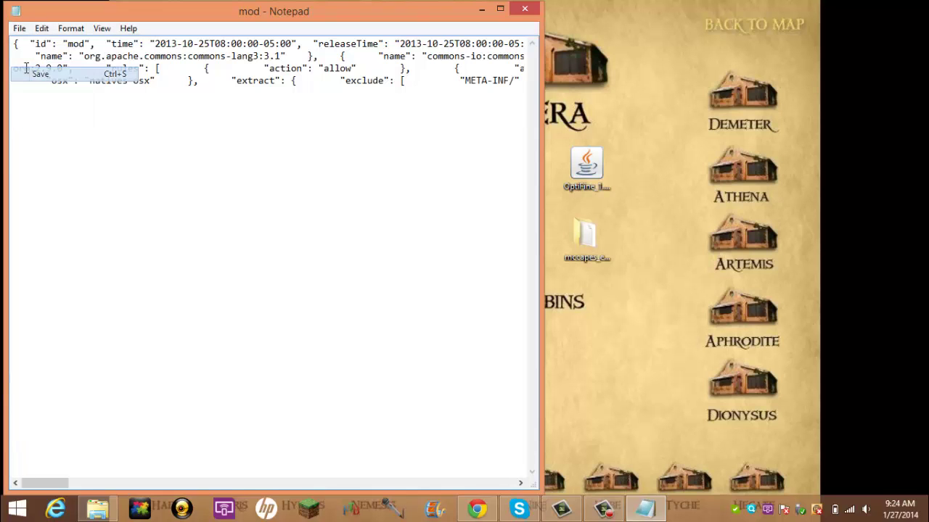
pyautogui.click(520, 9)
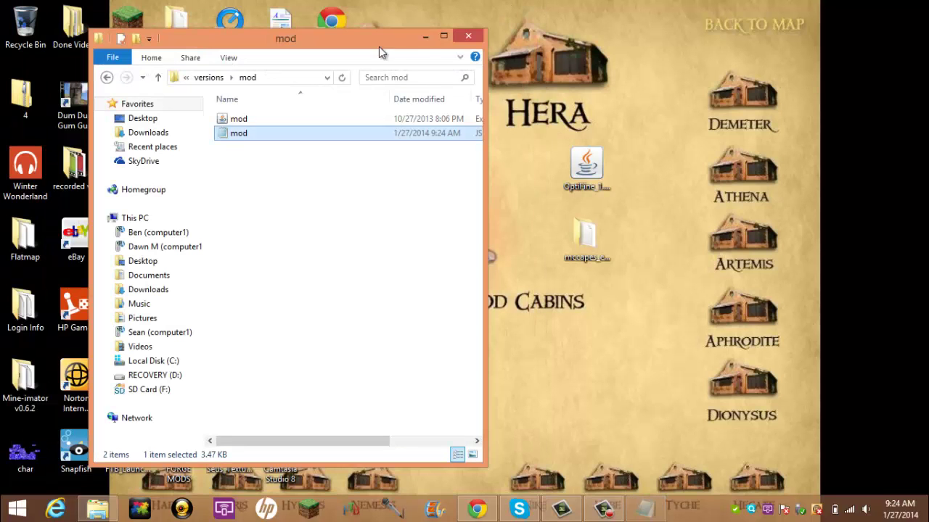
pyautogui.rightClick(228, 124)
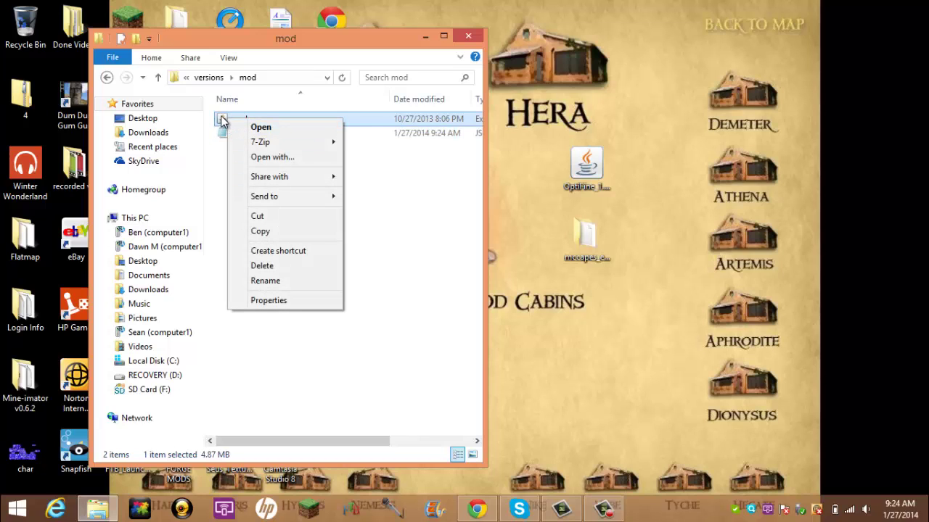
pyautogui.moveTo(247, 142)
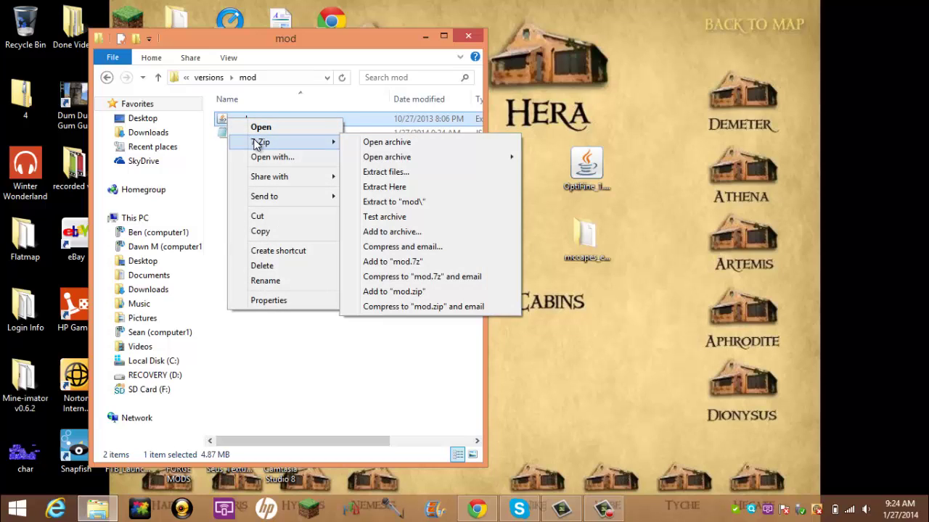
pyautogui.click(385, 144)
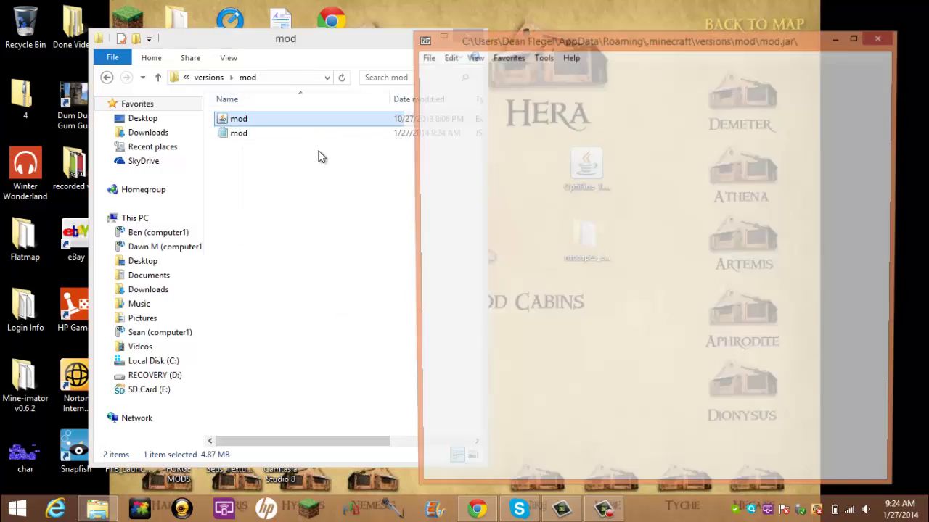
pyautogui.moveTo(737, 42); pyautogui.dragTo(245, 22)
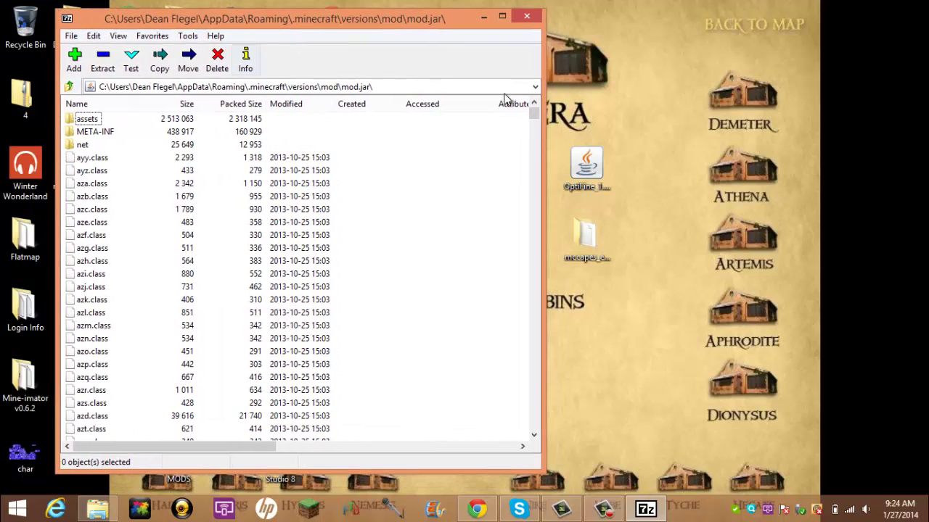
# - Open the OptiFine 1.7.2 HD U C2 jar in 7-Zip and copy all its contents into mod.jar
pyautogui.rightClick(593, 168)
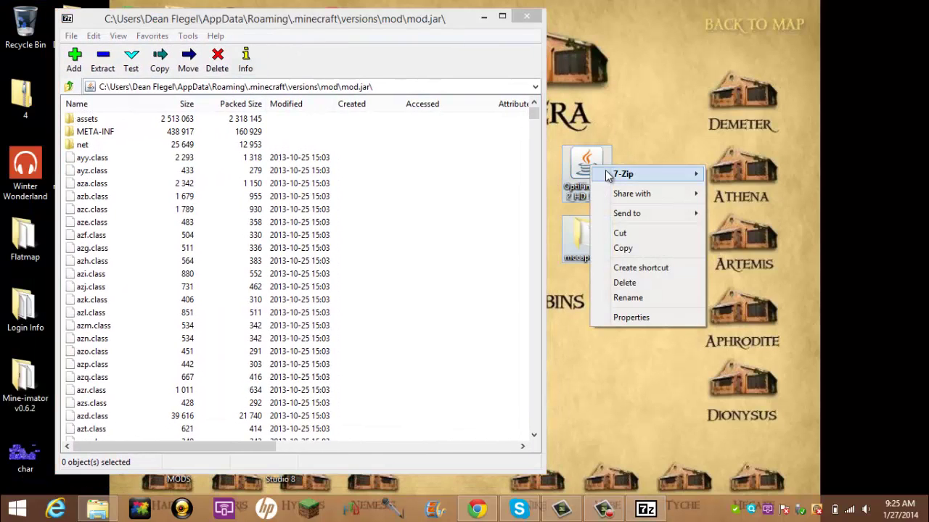
pyautogui.moveTo(651, 176)
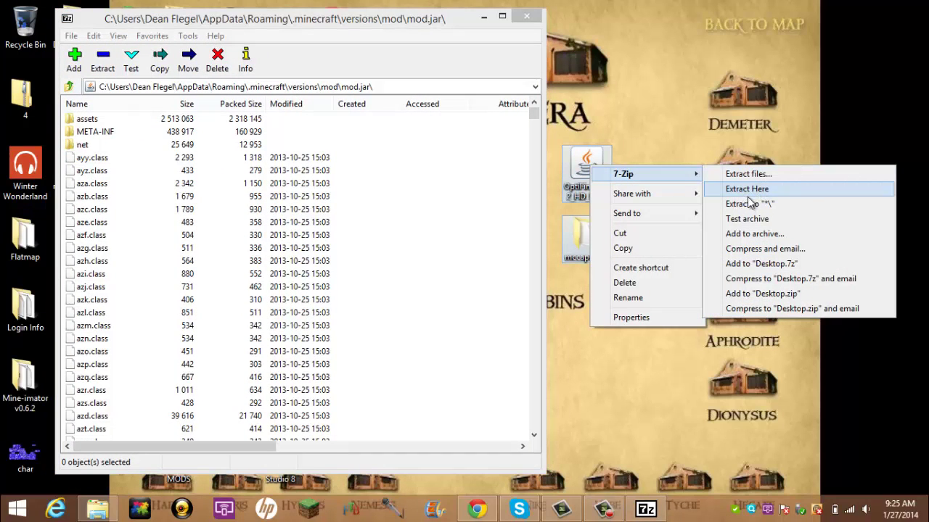
pyautogui.click(653, 156)
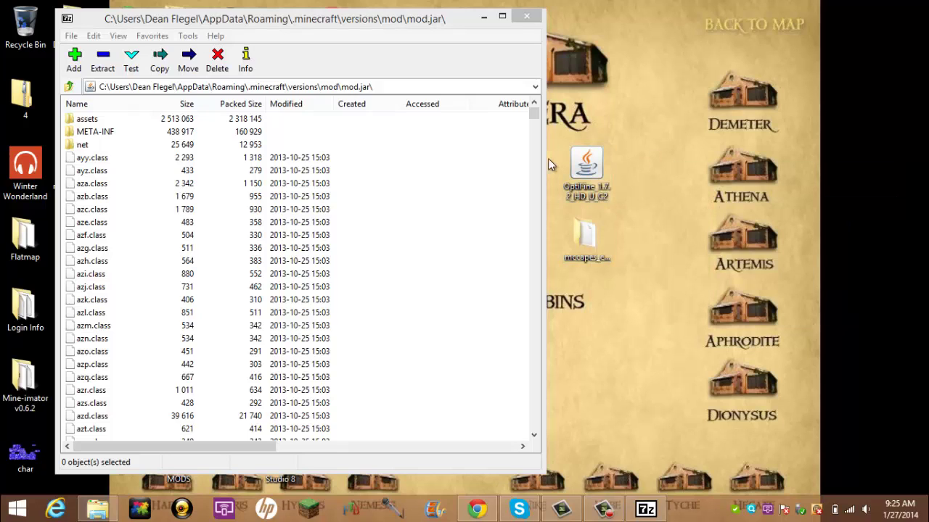
pyautogui.rightClick(592, 168)
pyautogui.moveTo(620, 193)
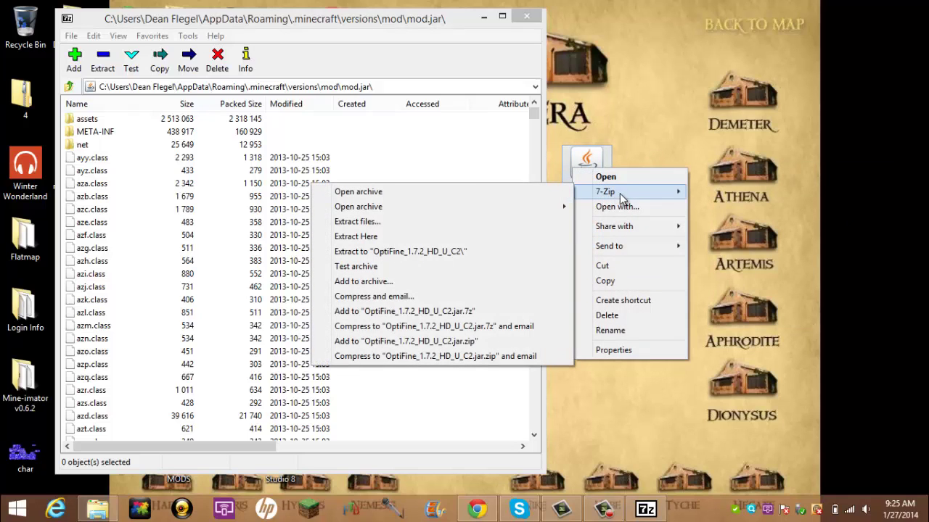
pyautogui.click(530, 192)
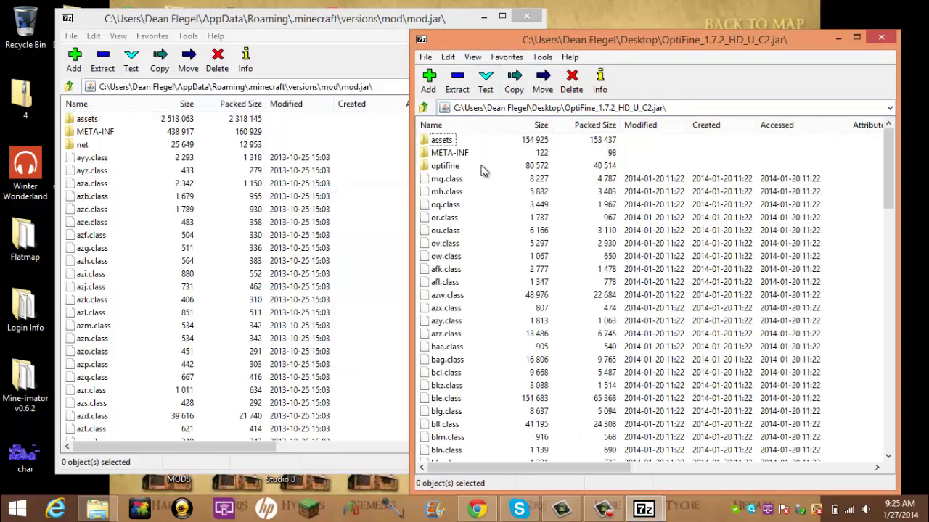
pyautogui.hotkey('ctrl', 'a')
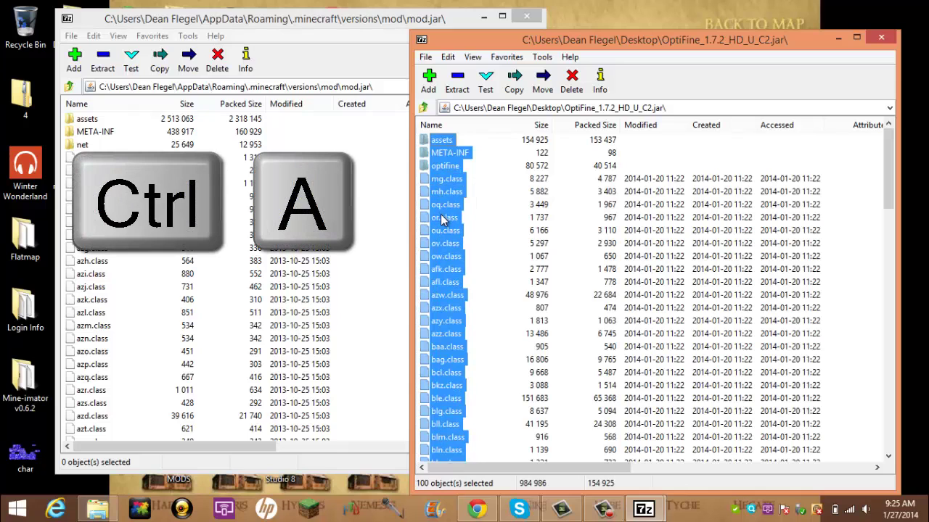
pyautogui.moveTo(440, 214); pyautogui.dragTo(114, 287)
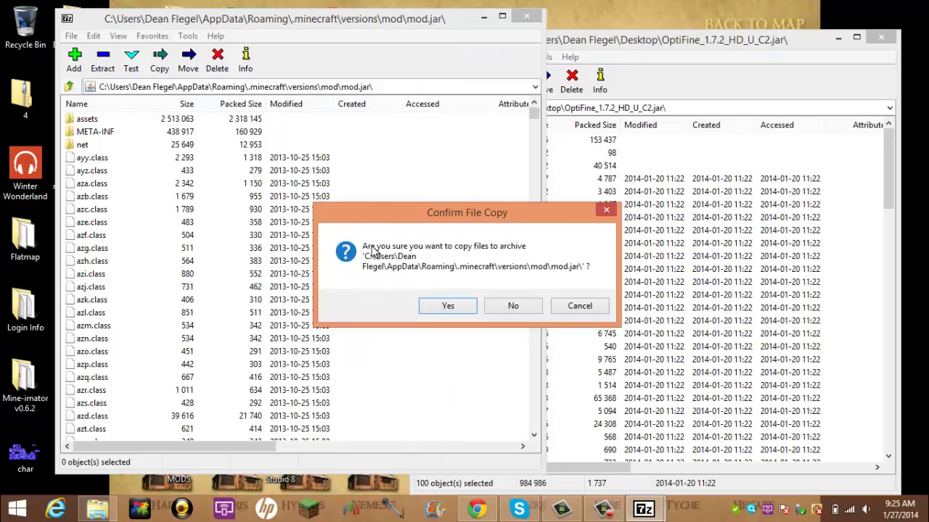
pyautogui.click(451, 306)
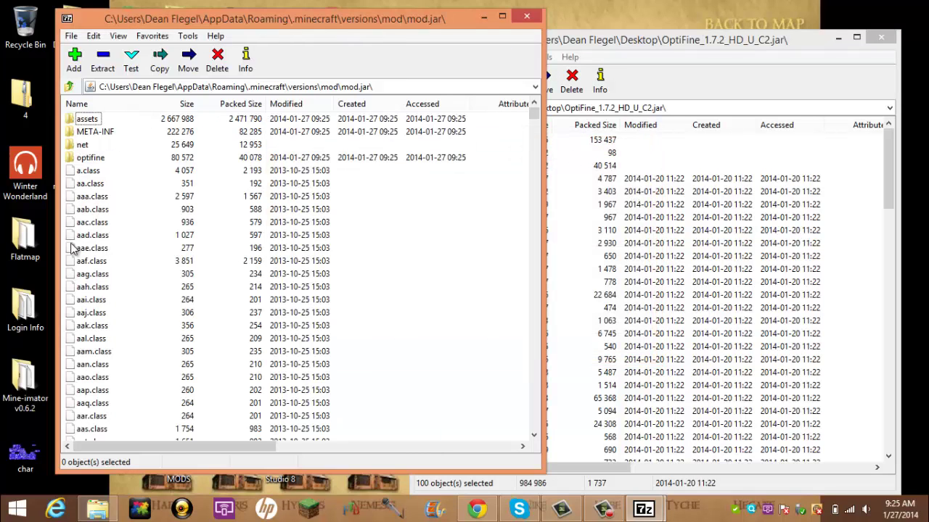
# - Delete the META-INF folder from mod.jar and minimize the OptiFine archive window
pyautogui.rightClick(73, 135)
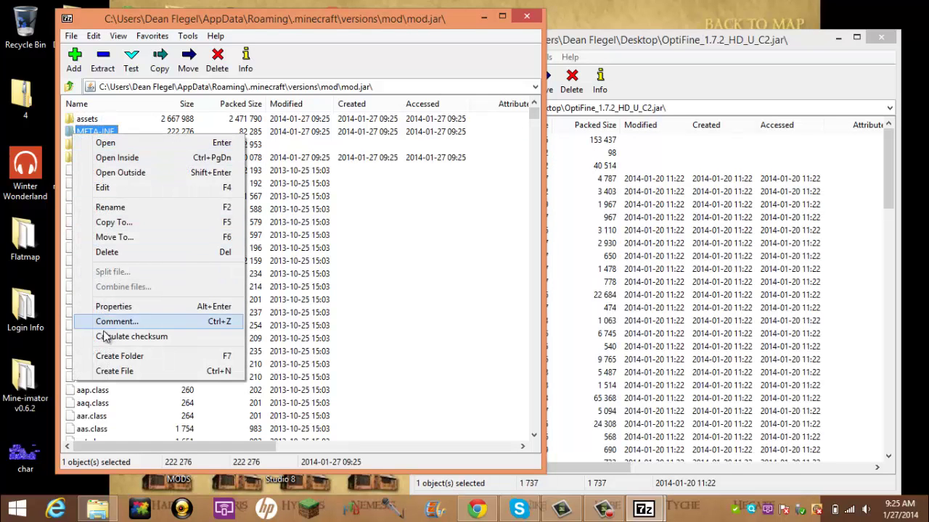
pyautogui.click(116, 253)
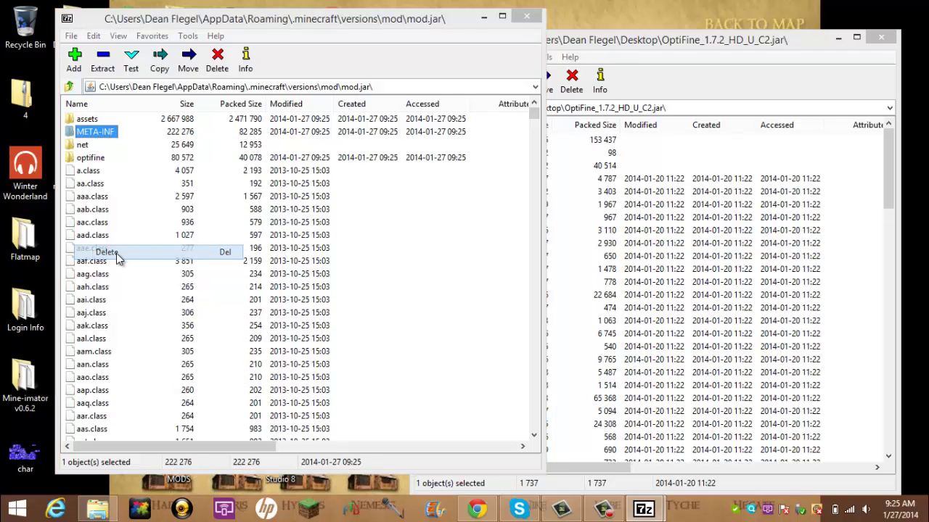
pyautogui.click(497, 302)
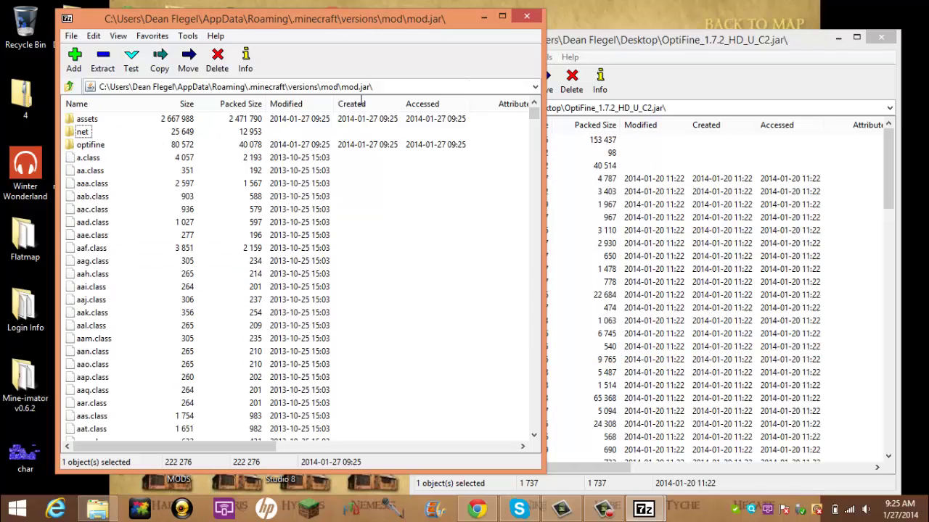
pyautogui.click(772, 33)
pyautogui.click(838, 36)
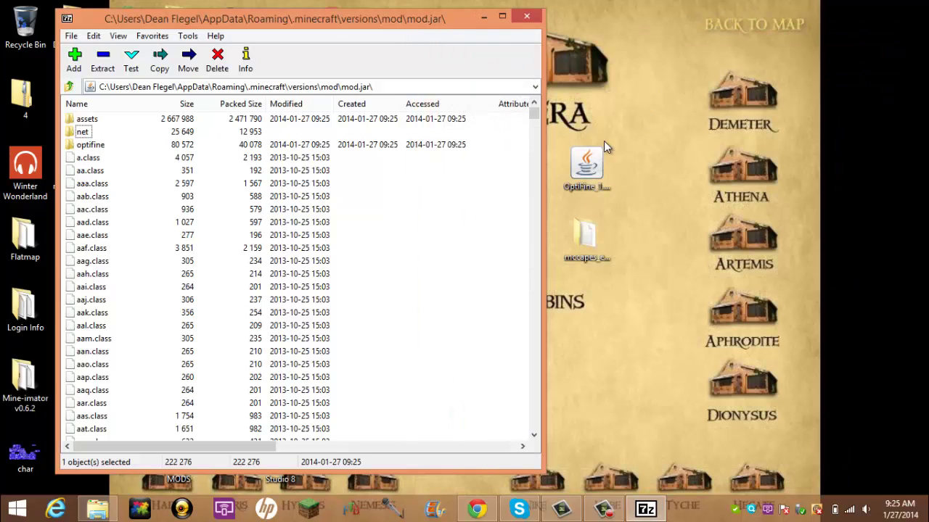
# - Copy the mccapes net folder and bkz.class into mod.jar, then close both folder windows
pyautogui.doubleClick(587, 226)
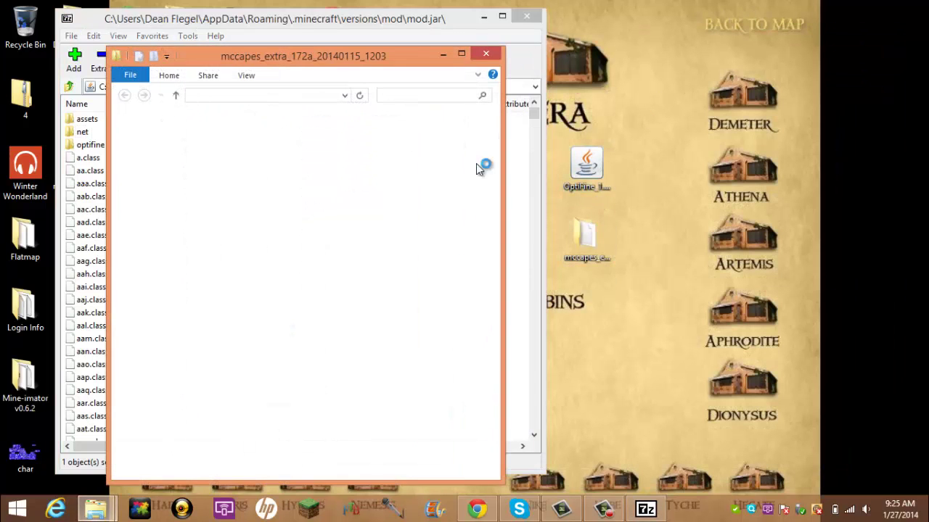
pyautogui.moveTo(332, 59); pyautogui.dragTo(703, 38)
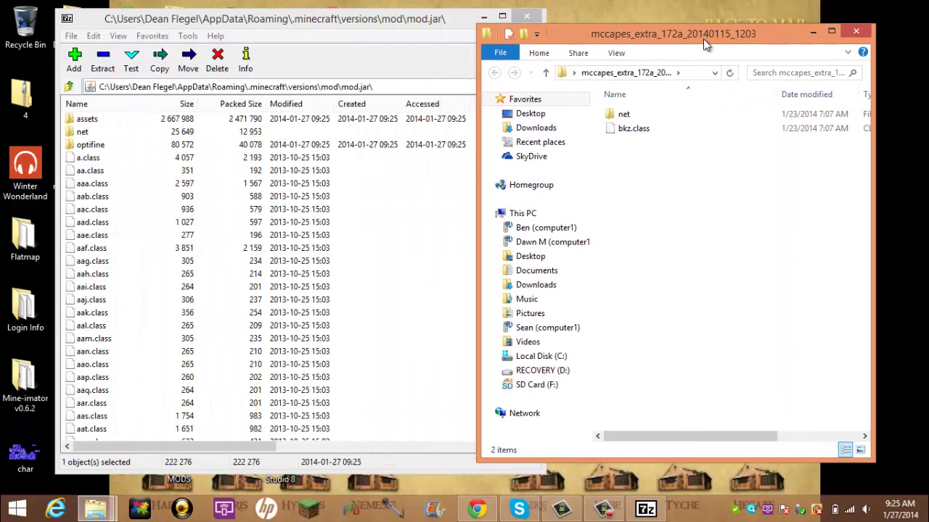
pyautogui.moveTo(608, 167); pyautogui.dragTo(663, 173)
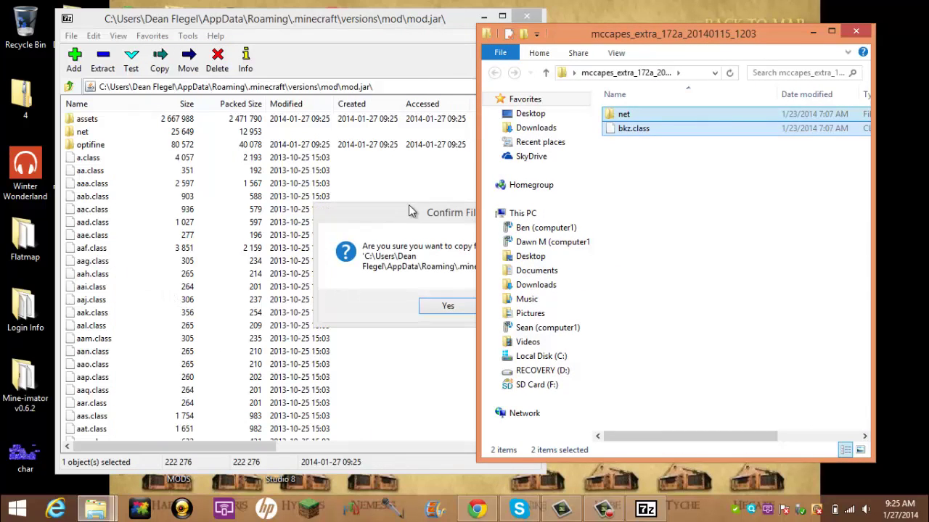
pyautogui.click(408, 210)
pyautogui.click(447, 306)
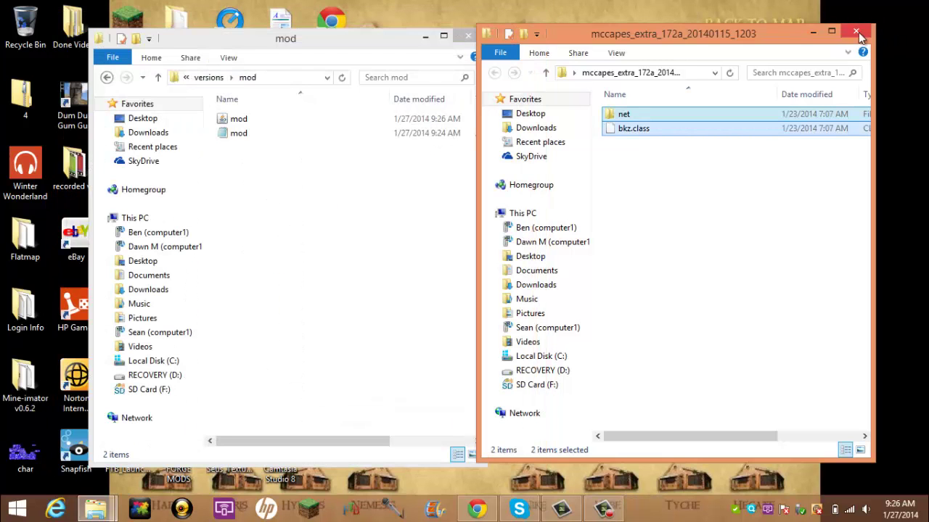
pyautogui.click(858, 33)
pyautogui.click(468, 35)
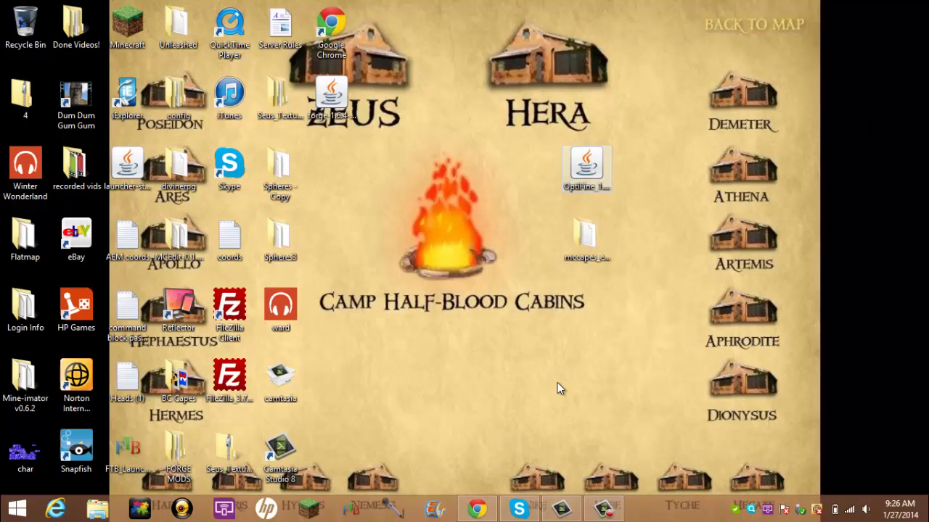
# - Add a launcher profile named mod that uses the 'release mod' version, and save it
pyautogui.click(603, 509)
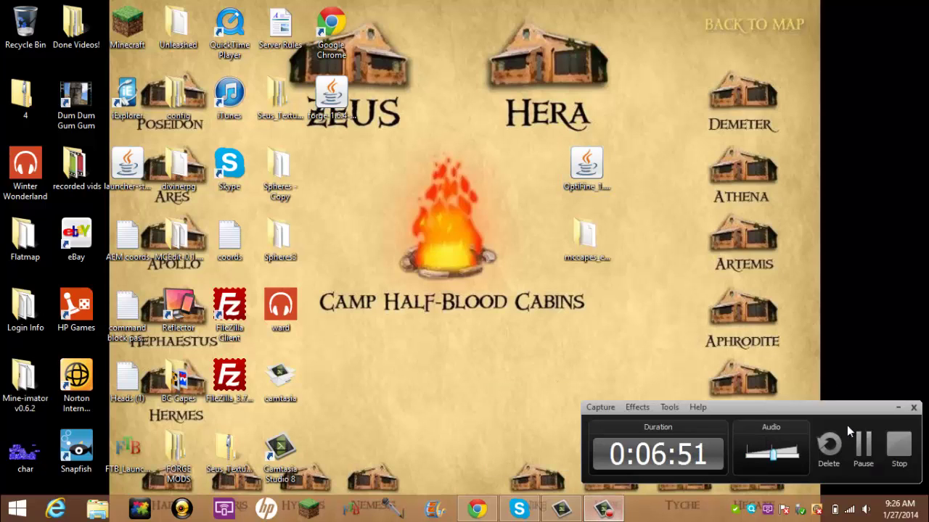
pyautogui.click(897, 451)
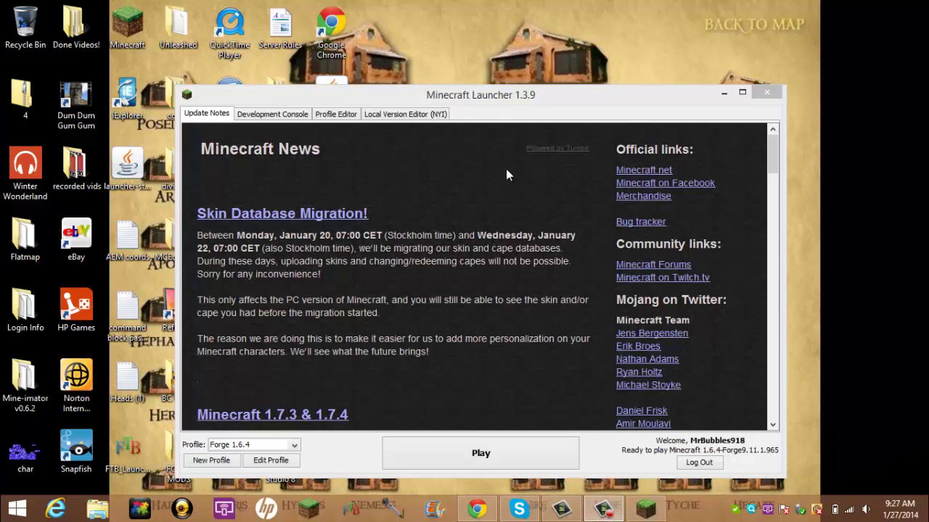
pyautogui.click(478, 94)
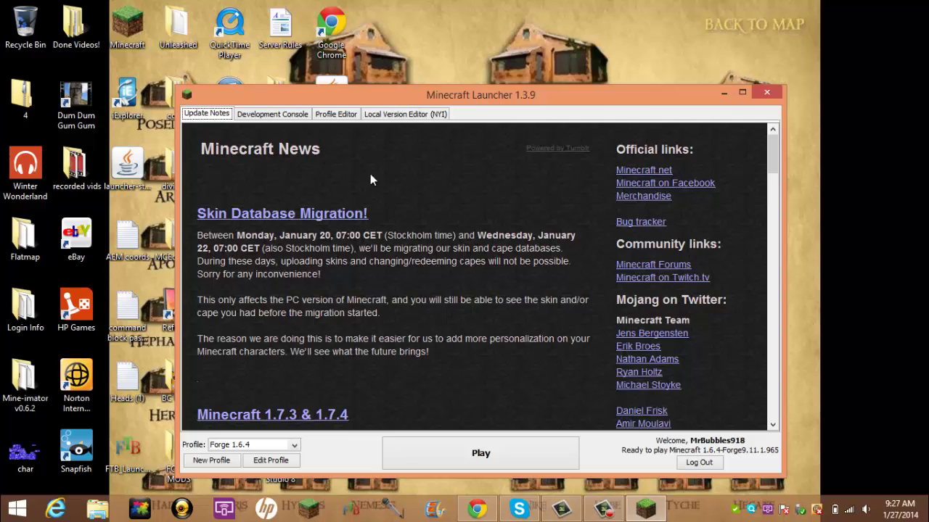
pyautogui.click(222, 465)
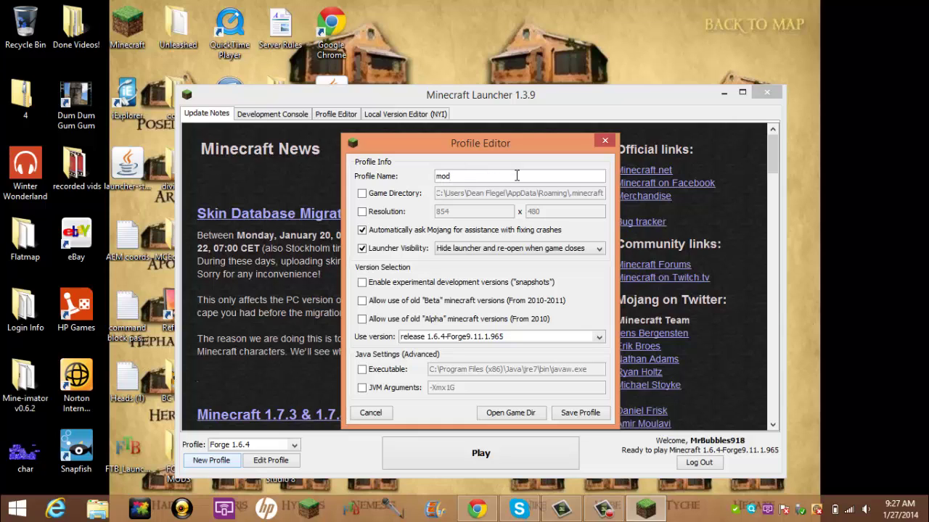
pyautogui.click(466, 338)
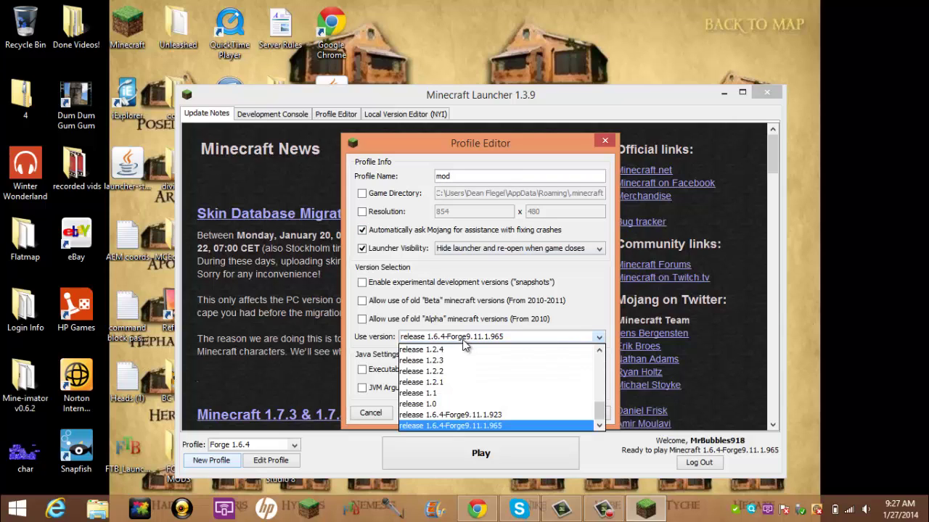
pyautogui.scroll(7, 467, 383)
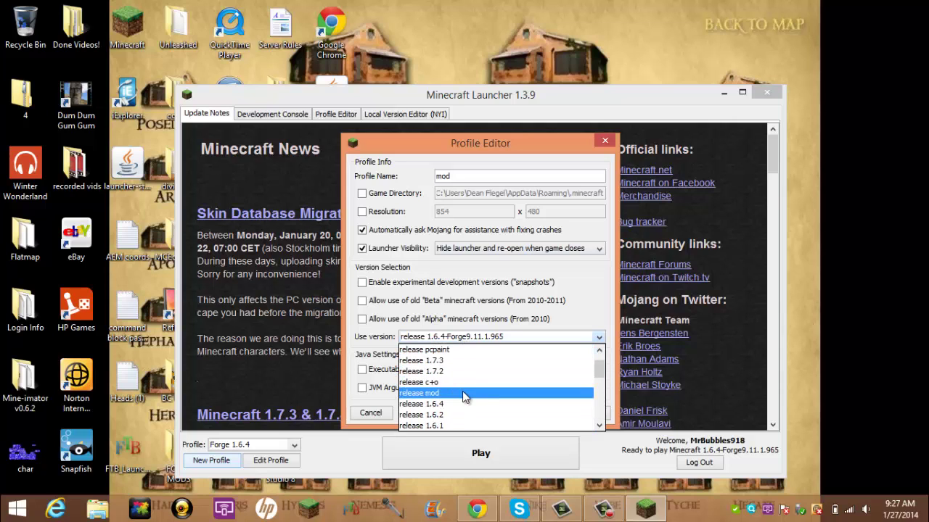
pyautogui.click(463, 392)
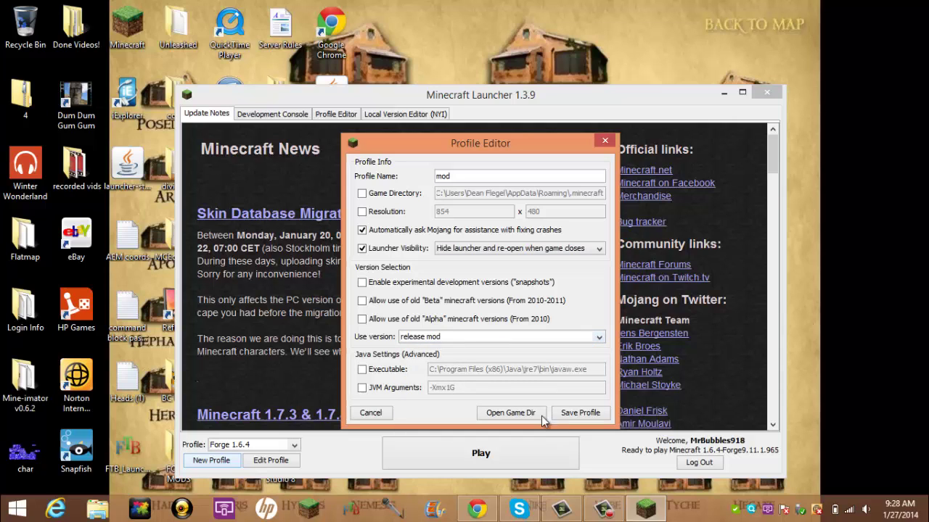
pyautogui.click(570, 414)
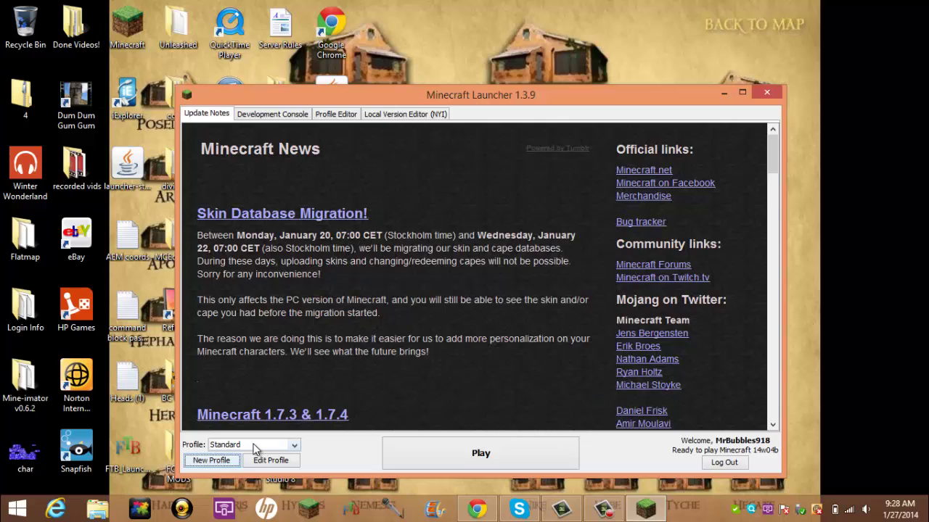
# - Choose 'mod' from the launcher's Profile dropdown at the bottom
pyautogui.click(256, 444)
pyautogui.click(244, 418)
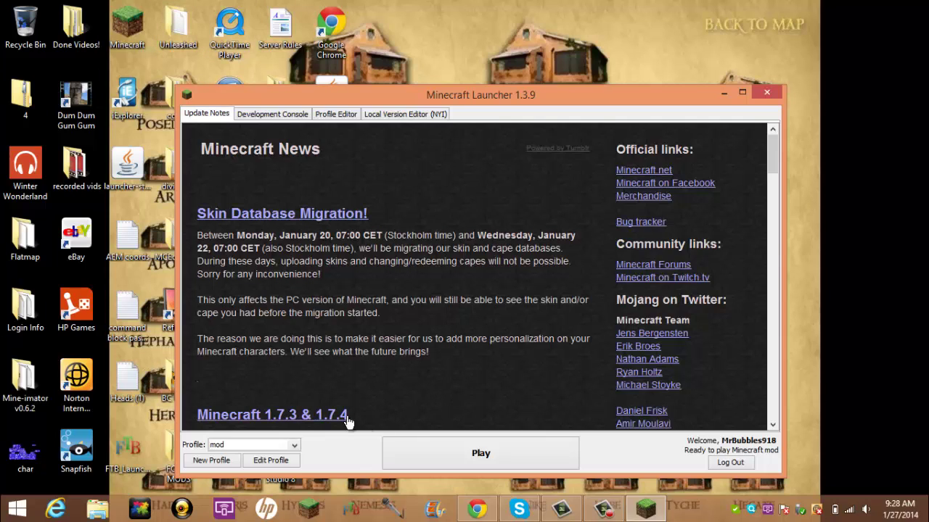
# - Close the Minecraft Launcher and drag the OptiFine jar next to the other desktop icons
pyautogui.click(767, 92)
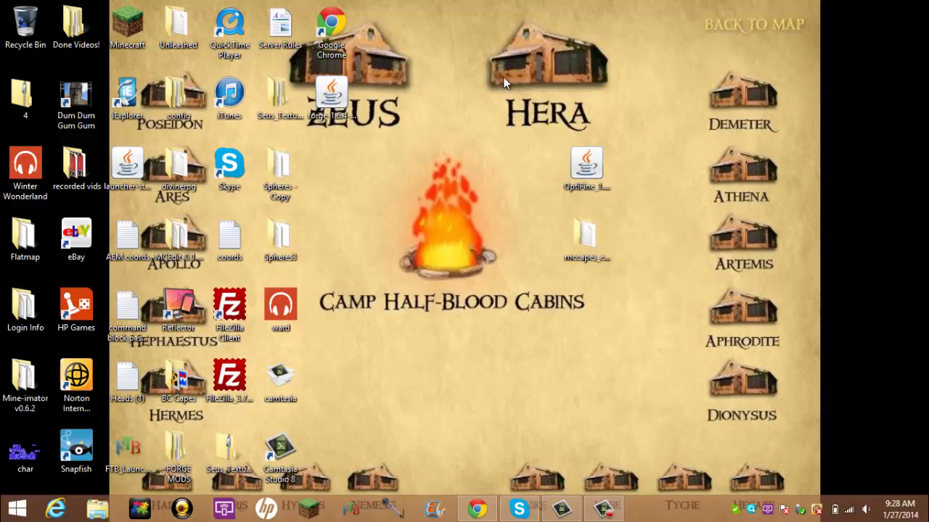
pyautogui.moveTo(431, 106); pyautogui.dragTo(751, 314)
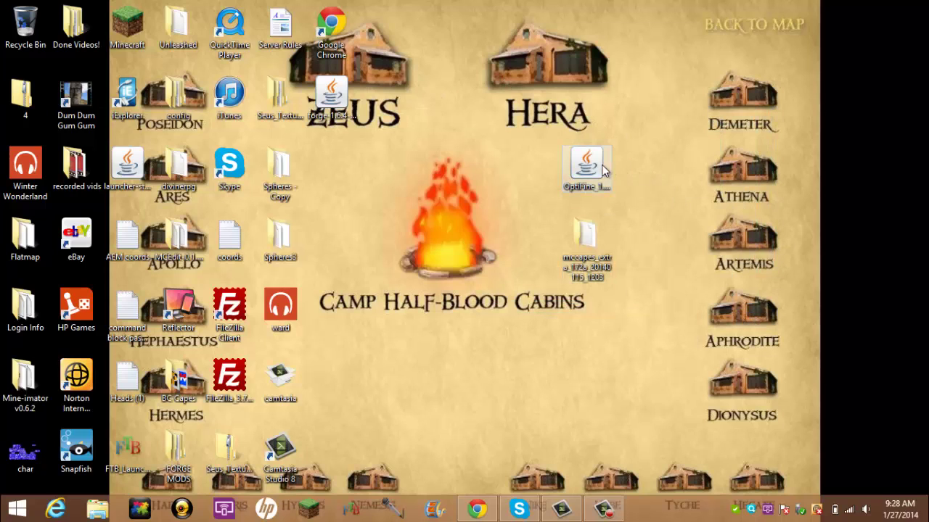
pyautogui.moveTo(592, 168); pyautogui.dragTo(336, 168)
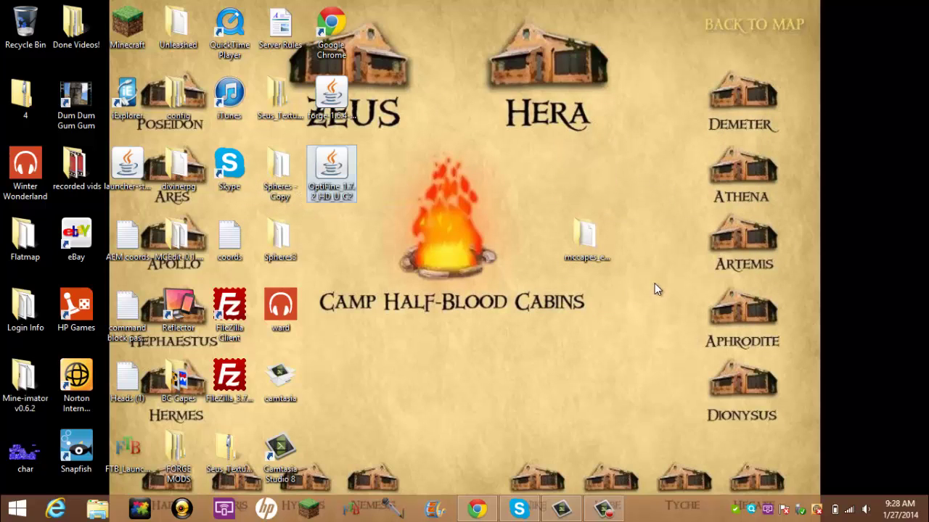
pyautogui.click(576, 246)
# - Place the mccapes folder below the OptiFine jar beside the Spheres folders
pyautogui.moveTo(576, 247); pyautogui.dragTo(330, 244)
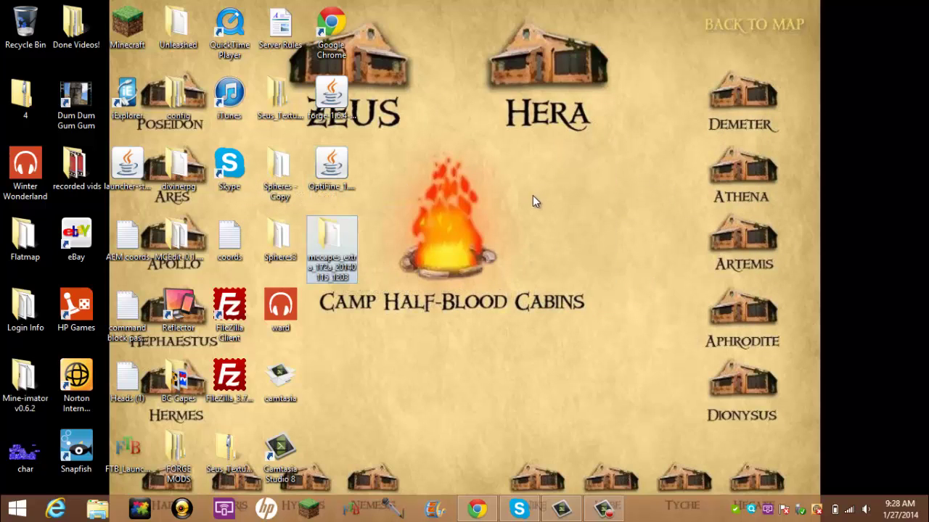
pyautogui.moveTo(560, 77); pyautogui.dragTo(724, 78)
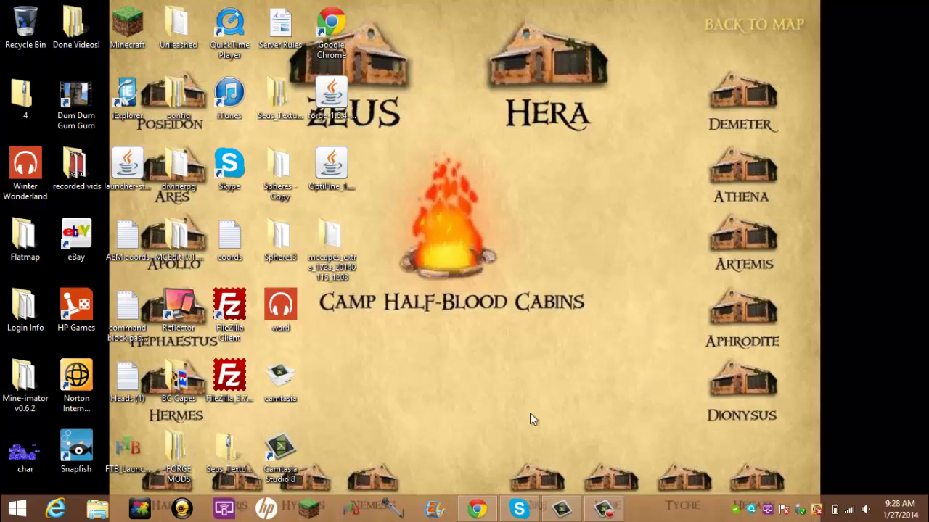
pyautogui.click(603, 509)
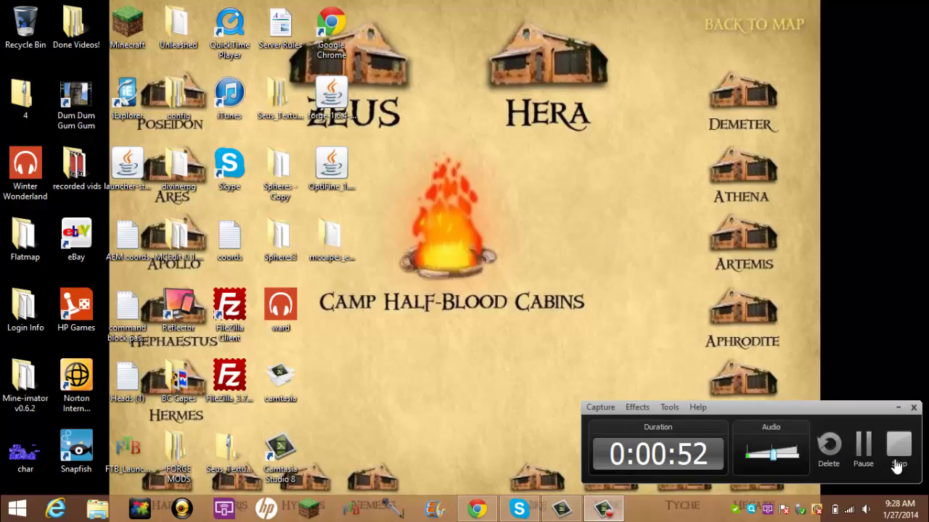